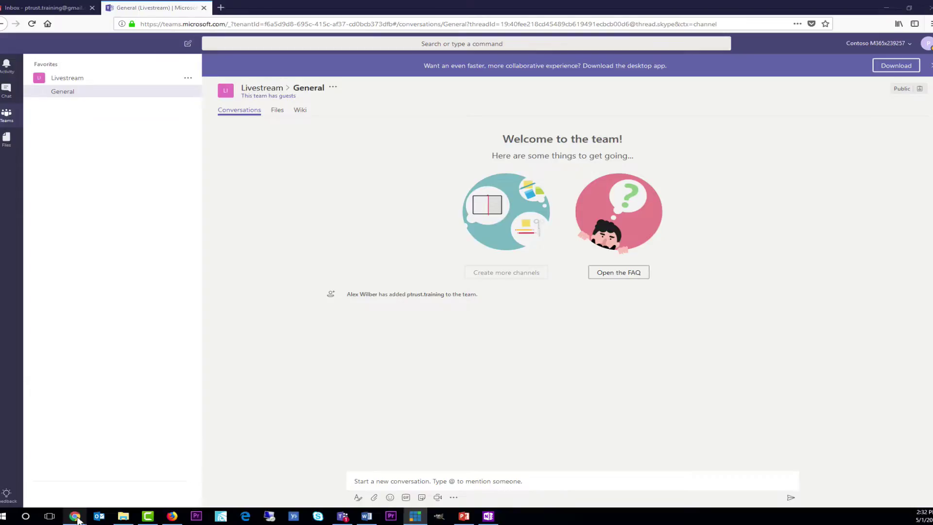
# - Bring the Office 365 Admin center window to the front and maximize it
pyautogui.moveTo(77, 519)
pyautogui.click(78, 475)
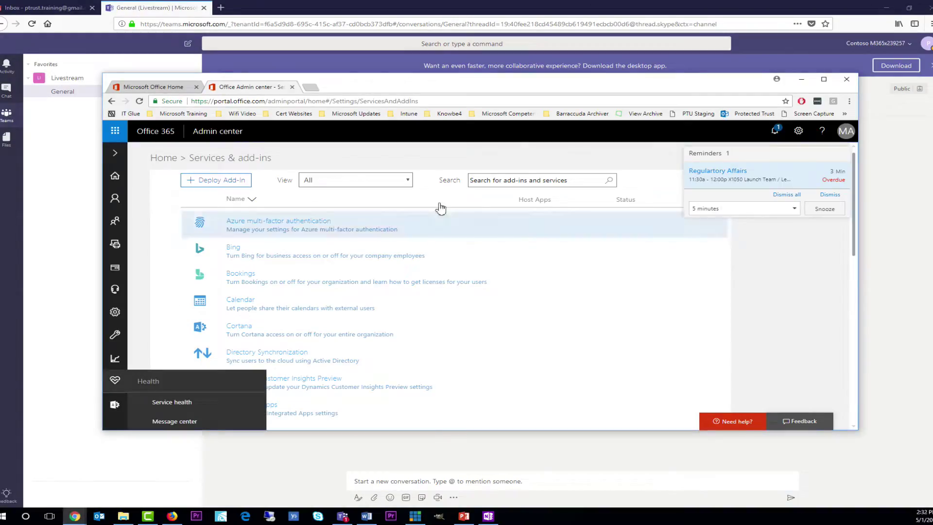
pyautogui.click(824, 79)
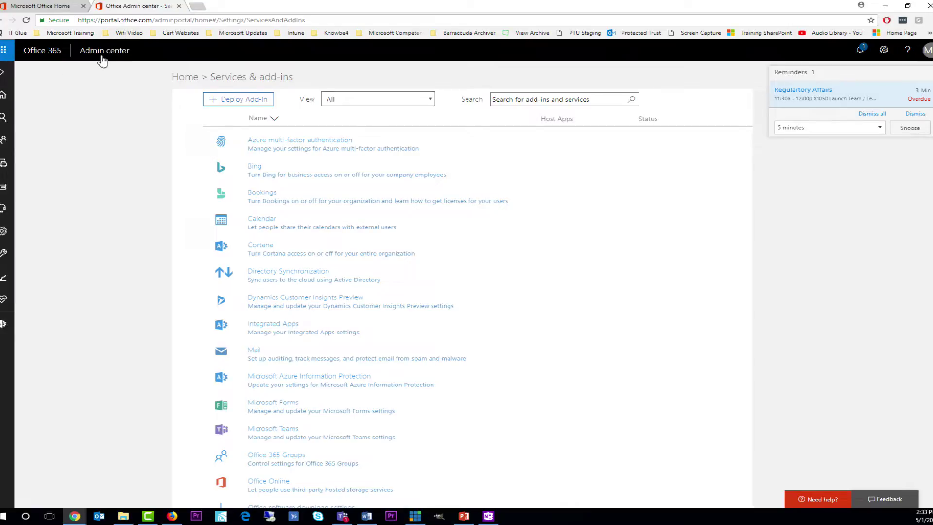
# - Check that Microsoft Teams is On for the Guest license type, then cancel without saving
pyautogui.moveTo(4, 238)
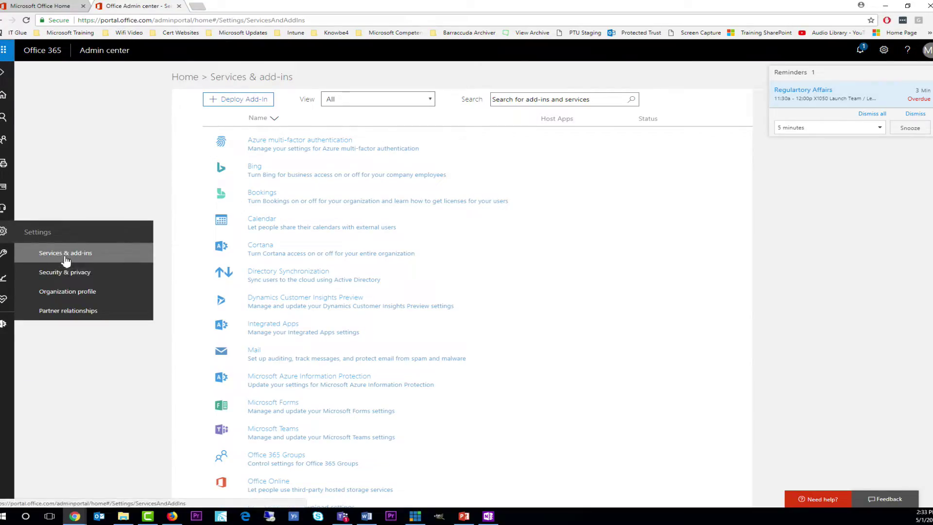
pyautogui.scroll(-1, 508, 264)
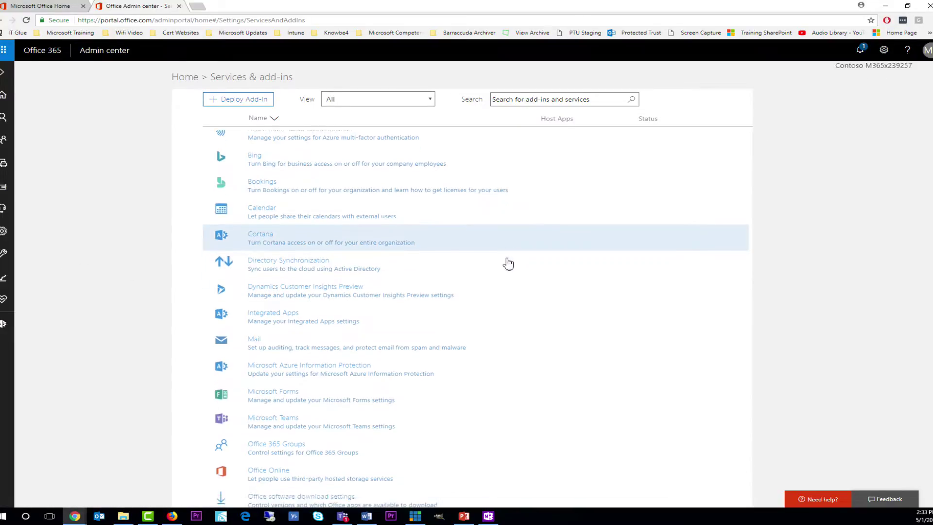
pyautogui.scroll(-3, 508, 263)
pyautogui.click(297, 258)
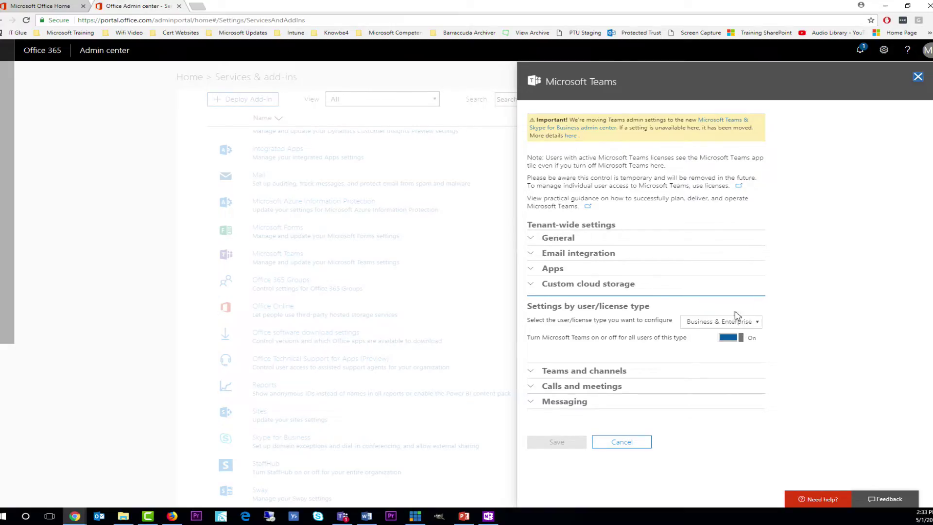
pyautogui.click(702, 321)
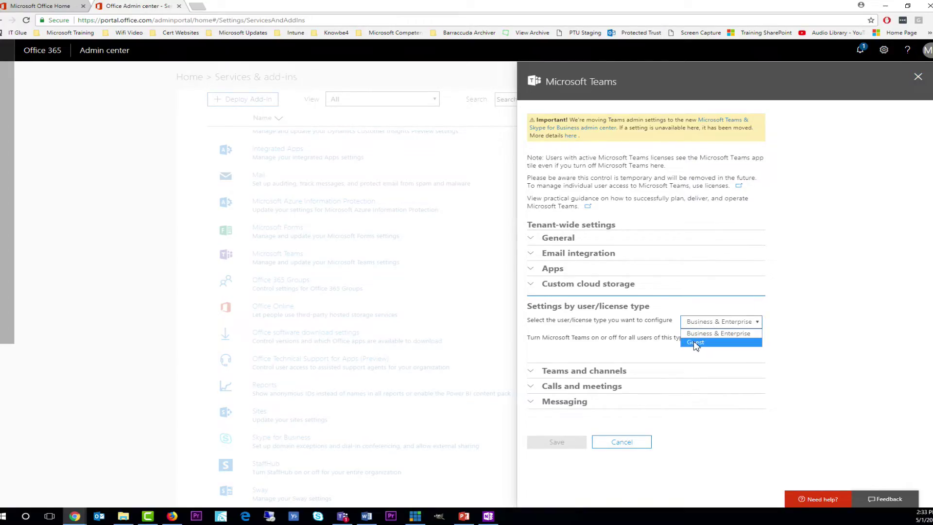
pyautogui.click(695, 343)
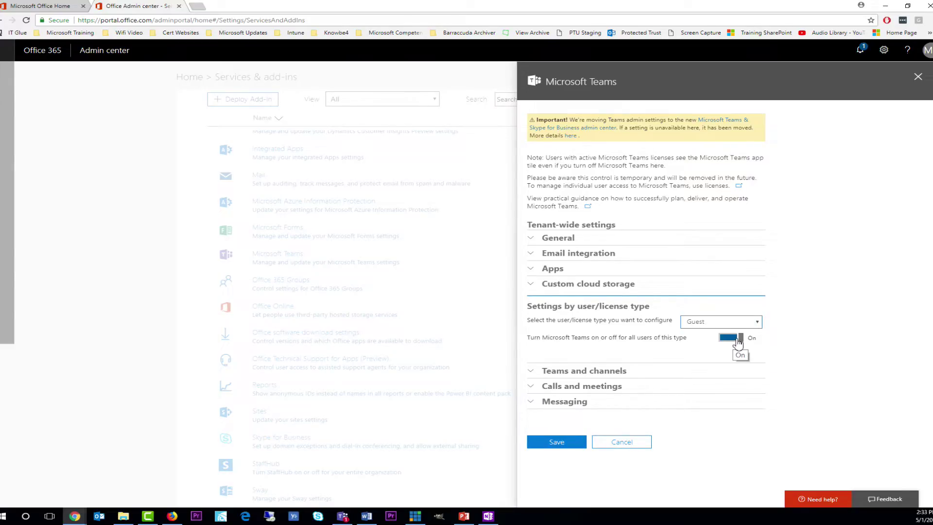
pyautogui.click(621, 441)
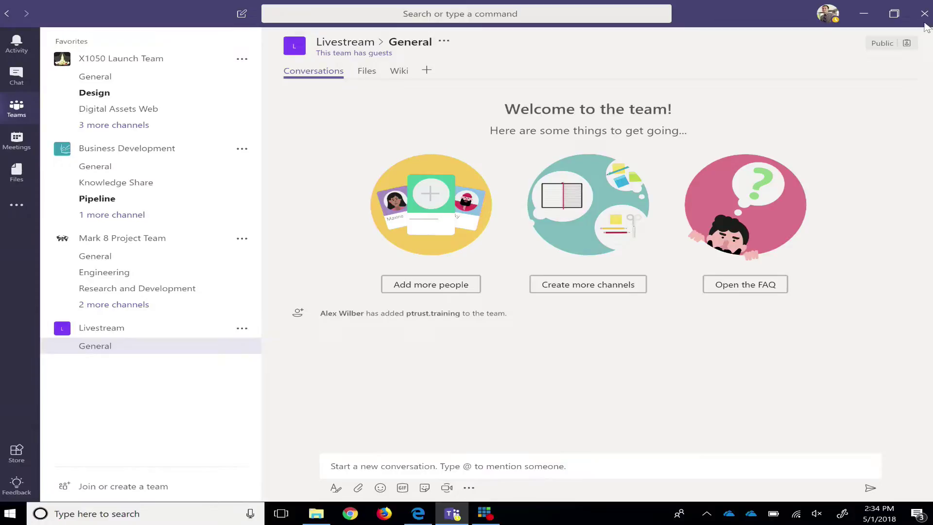
pyautogui.click(706, 514)
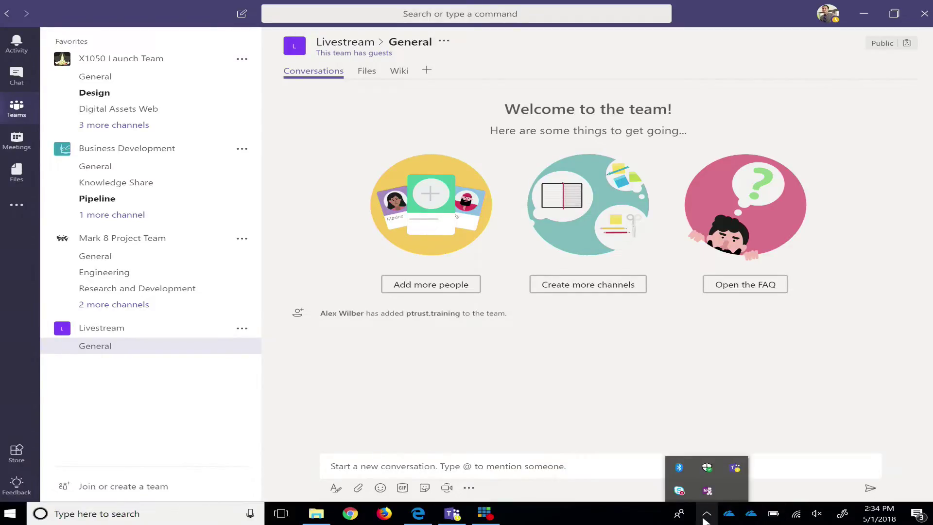
pyautogui.rightClick(734, 467)
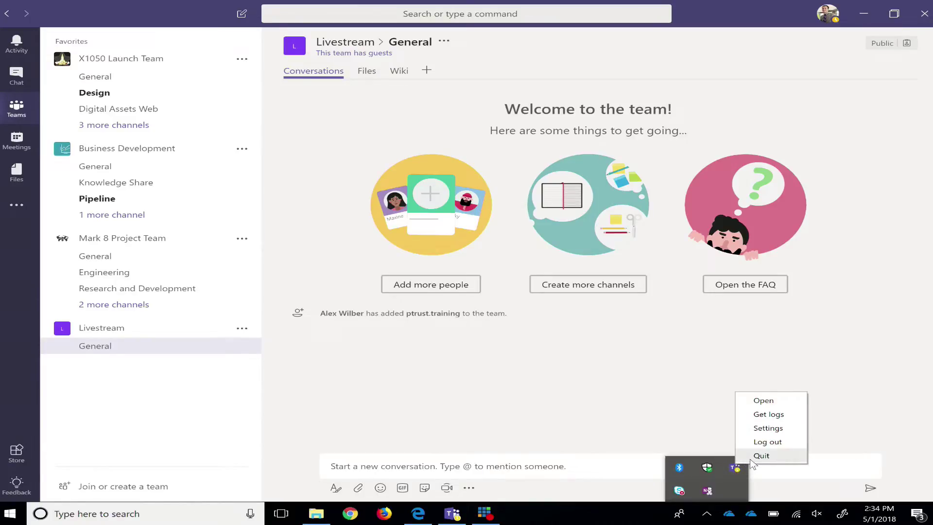
pyautogui.click(906, 204)
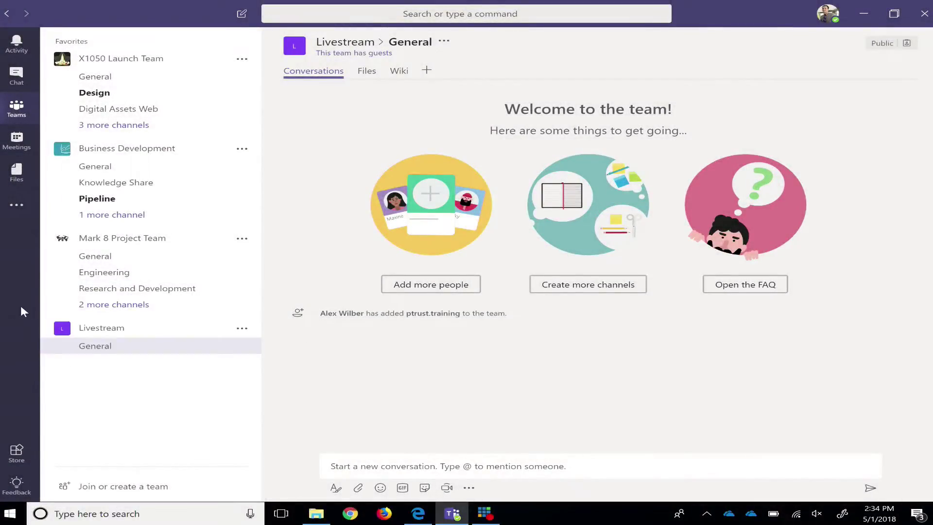
# - Start a new team from Join or create a team and name it 'Livestream 2'
pyautogui.click(114, 347)
pyautogui.click(95, 487)
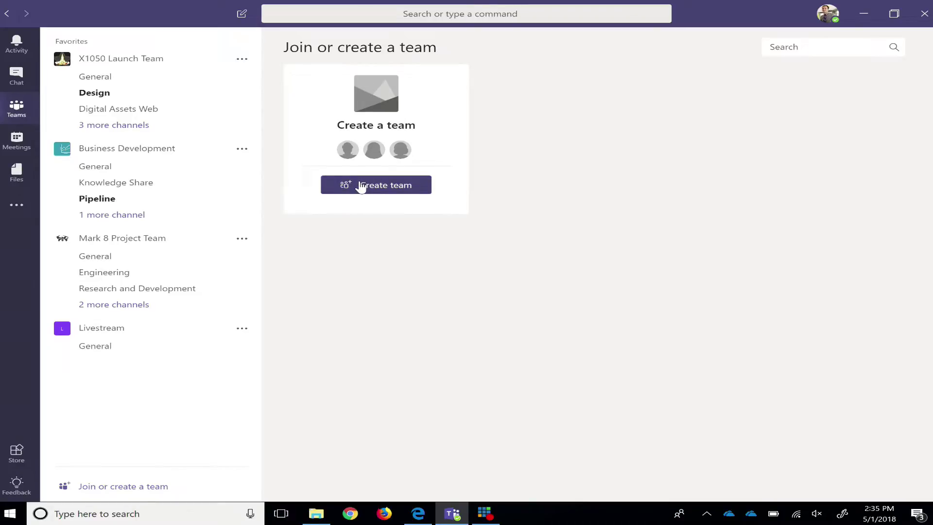
pyautogui.click(360, 186)
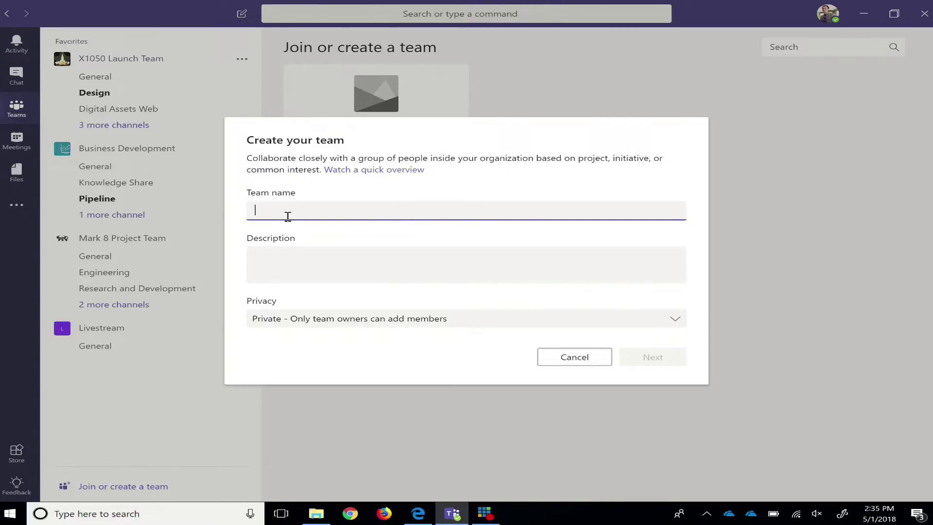
pyautogui.write('Livestream 2')
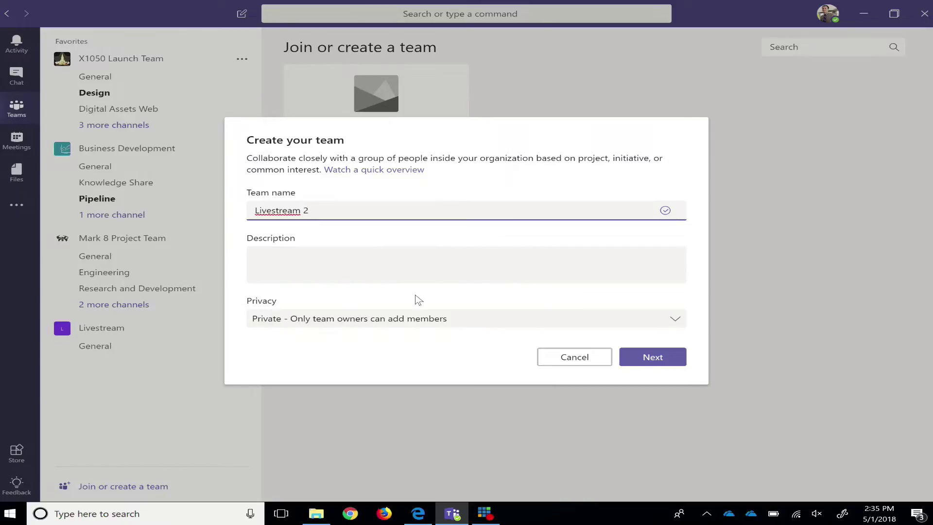
# - Set the new team's privacy to Public and continue to the members step
pyautogui.click(417, 322)
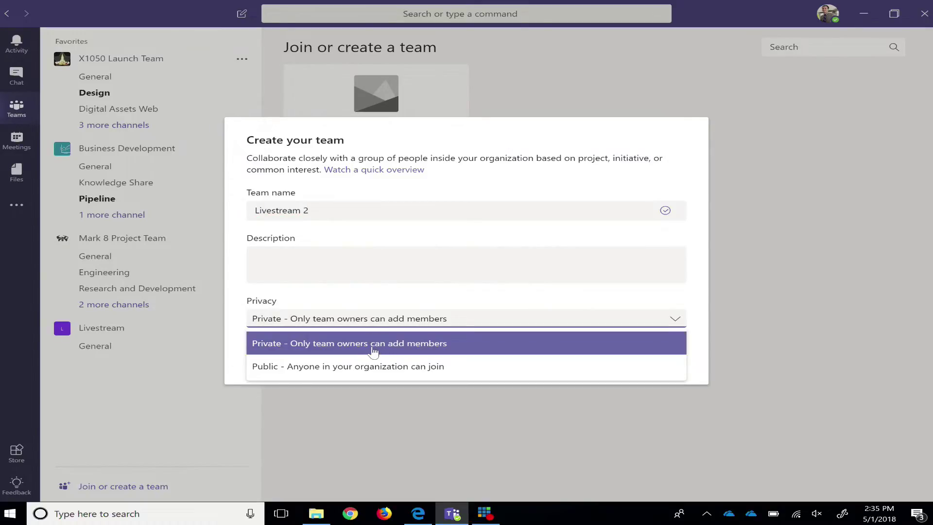
pyautogui.click(323, 347)
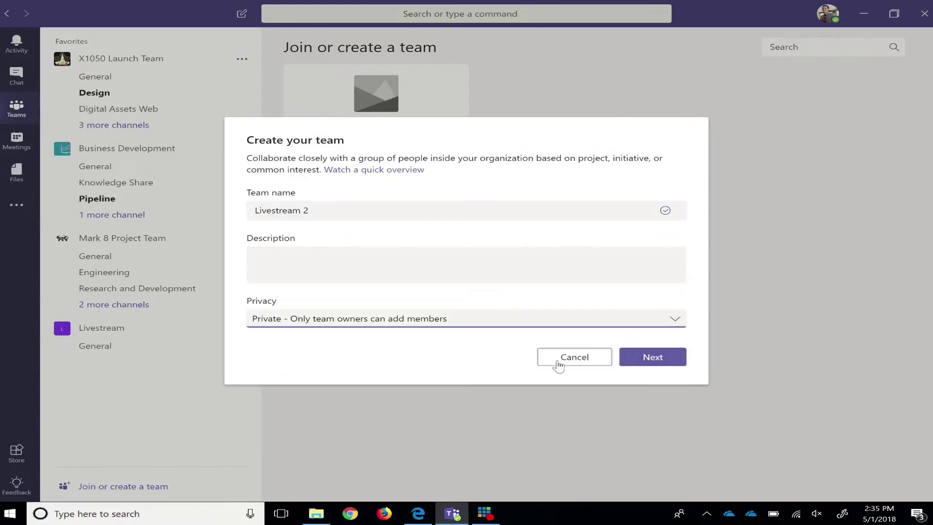
pyautogui.click(615, 319)
pyautogui.click(532, 377)
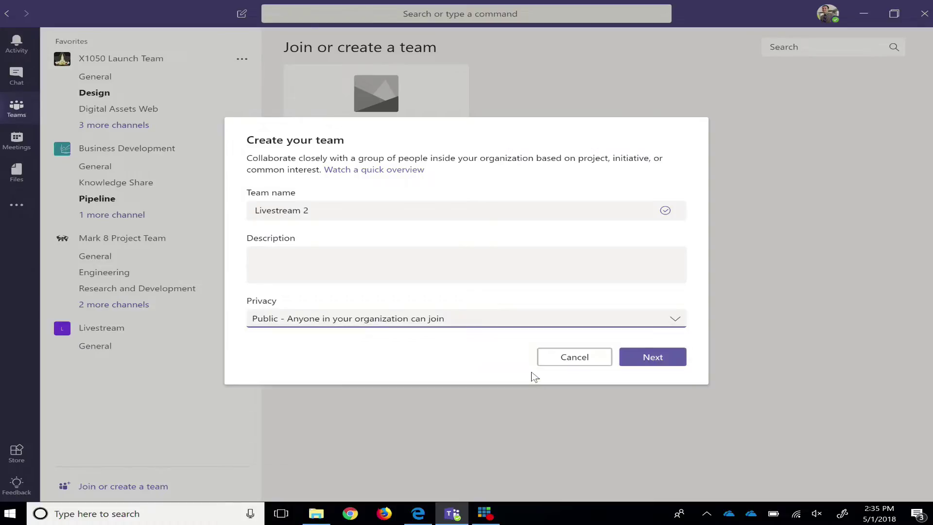
pyautogui.click(660, 360)
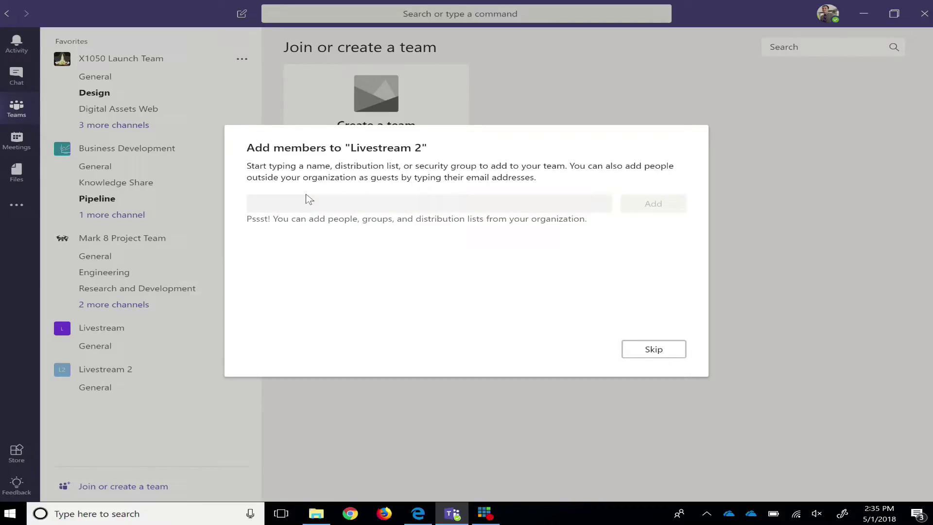
# - Enter the guest's e-mail address and add it as a guest member
pyautogui.click(306, 195)
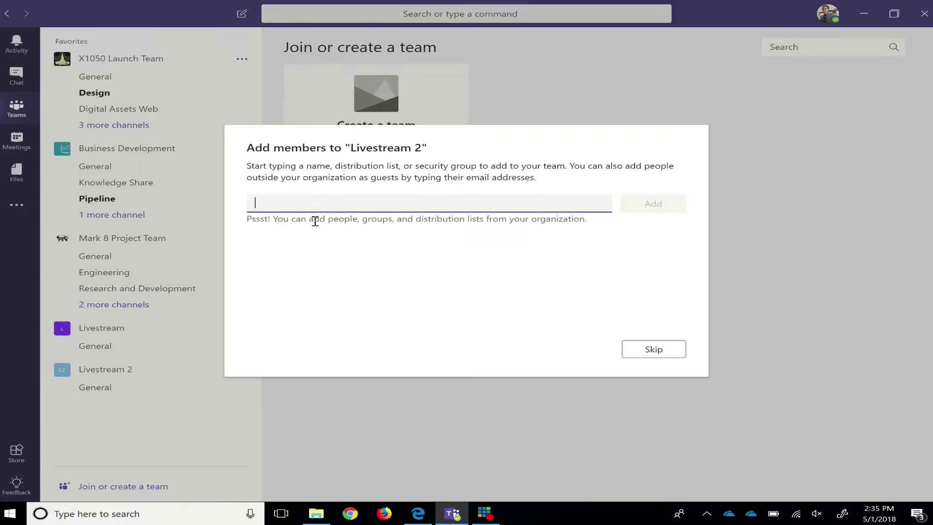
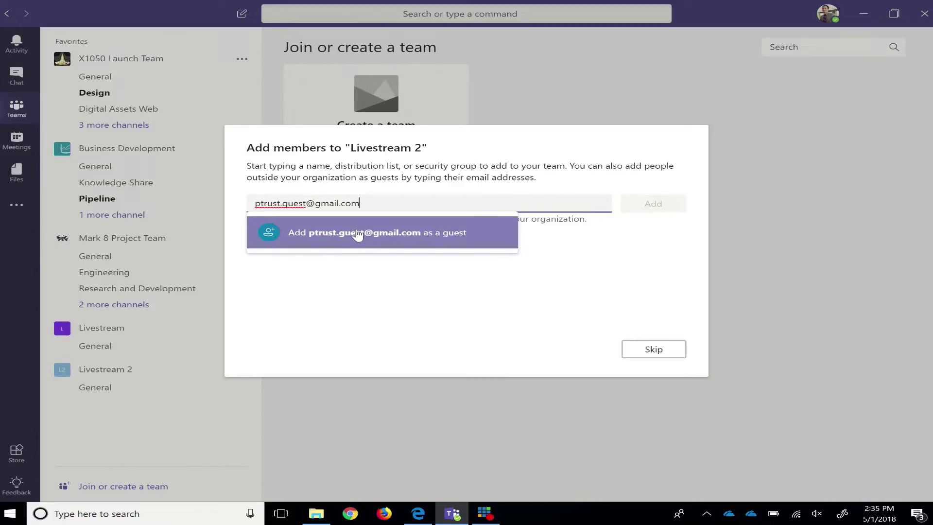
pyautogui.click(358, 235)
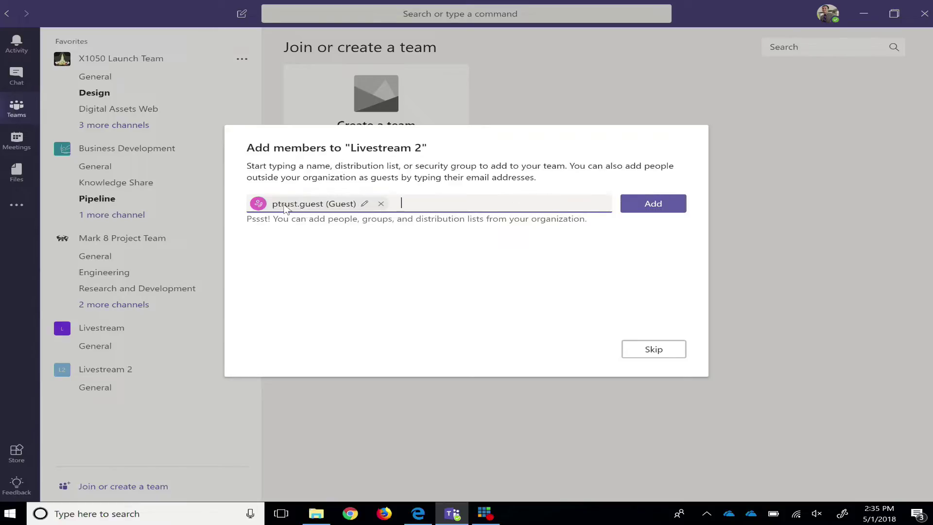
# - Change the guest's display name to Captain America and add them to Livestream 2
pyautogui.click(366, 205)
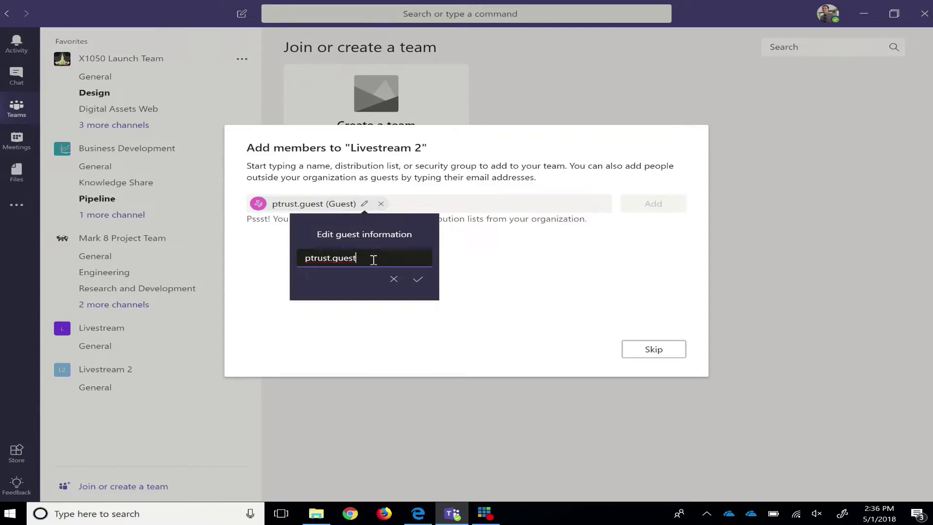
pyautogui.press('BackSpace')
pyautogui.press('BackSpace')
pyautogui.press('BackSpace')
pyautogui.press('BackSpace')
pyautogui.press('BackSpace')
pyautogui.press('BackSpace')
pyautogui.press('BackSpace')
pyautogui.press('BackSpace')
pyautogui.press('BackSpace')
pyautogui.press('BackSpace')
pyautogui.press('BackSpace')
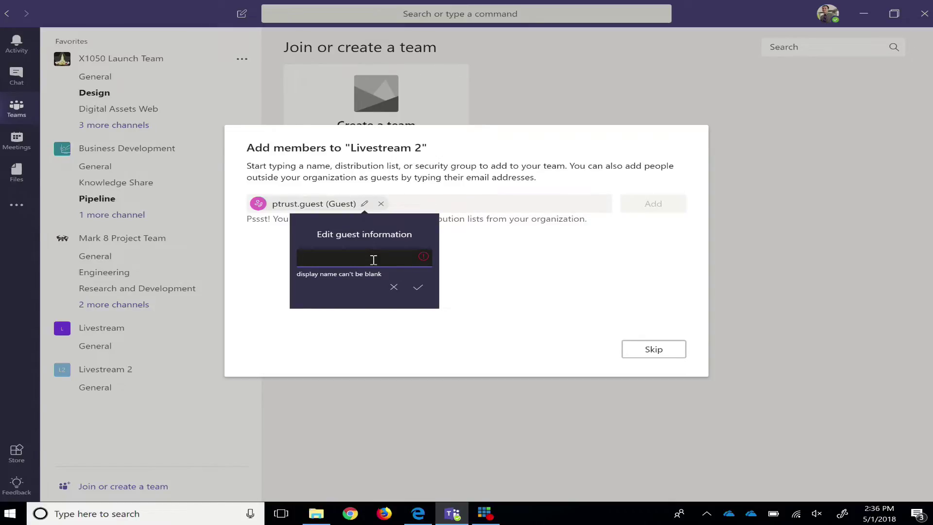
pyautogui.write('Captain America')
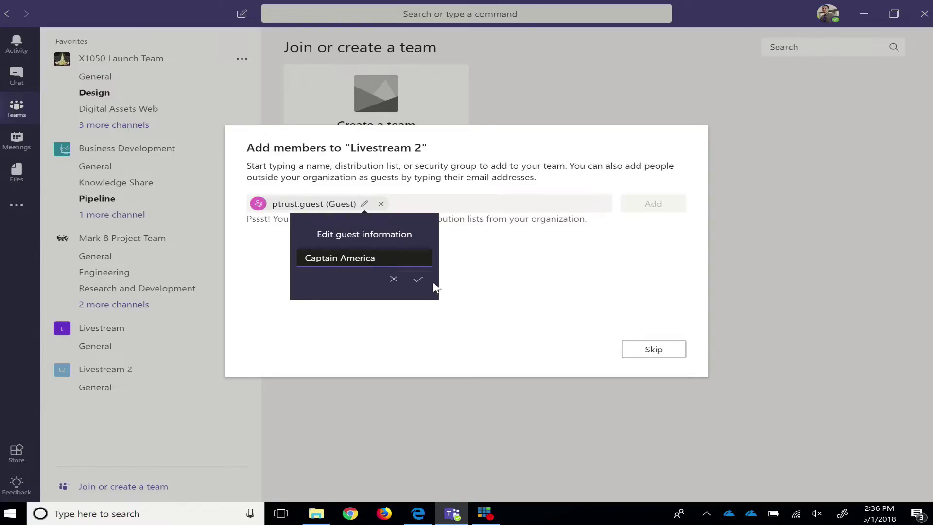
pyautogui.click(419, 281)
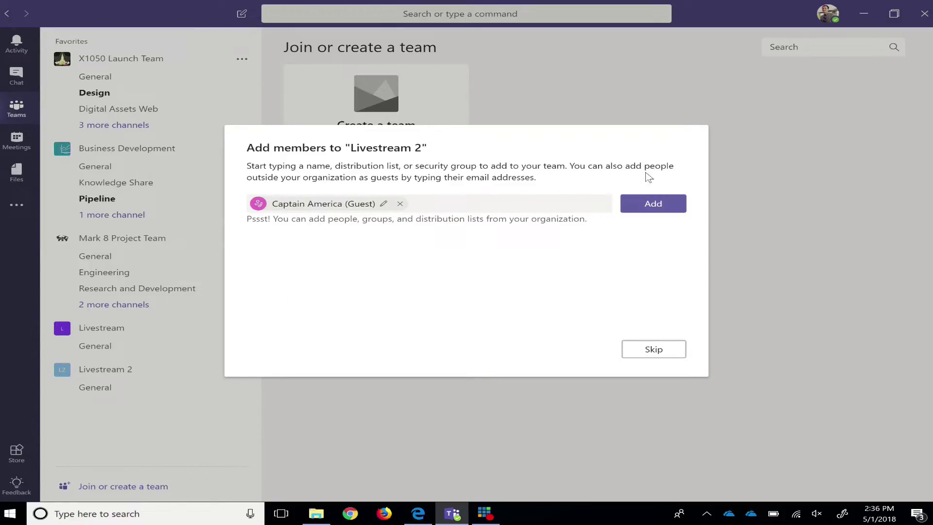
pyautogui.click(644, 207)
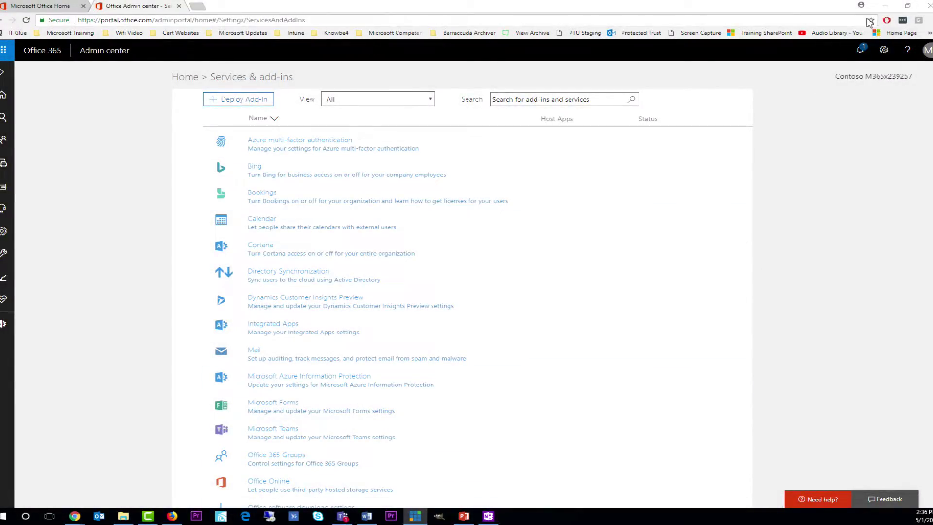
# - Minimize the admin center, then open and read the Microsoft Teams invitation e-mail in Gmail
pyautogui.click(885, 6)
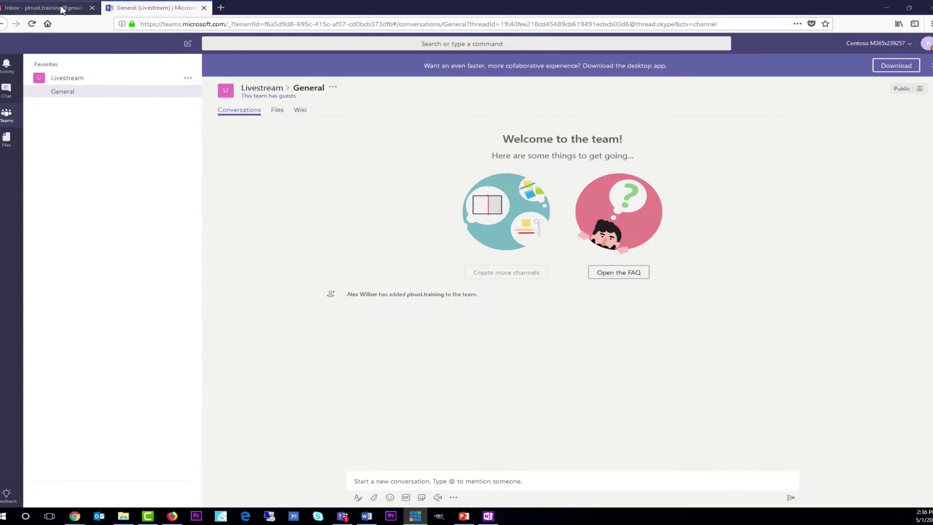
pyautogui.click(61, 9)
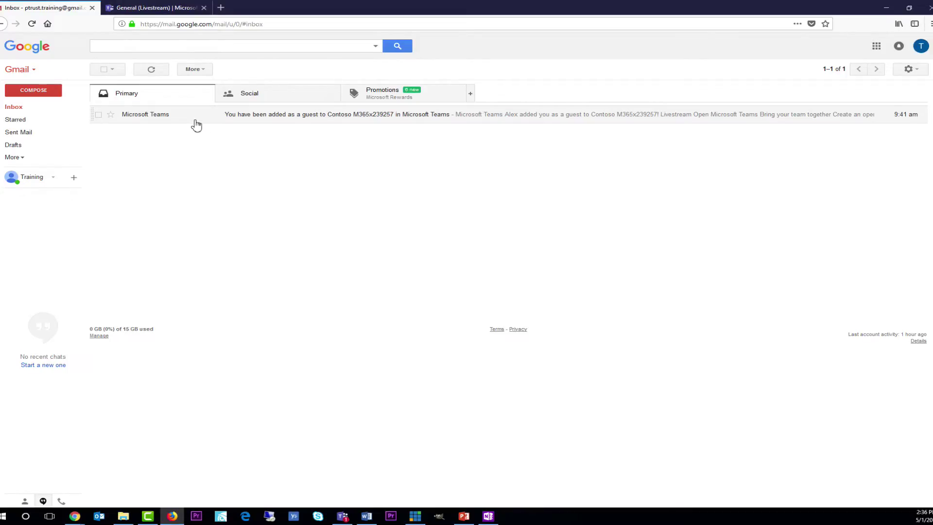
pyautogui.click(195, 119)
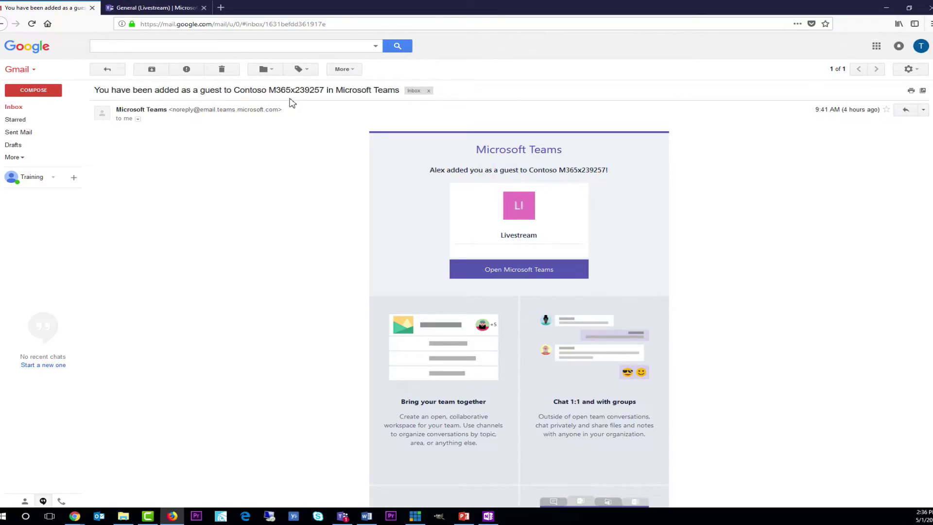
pyautogui.moveTo(441, 170); pyautogui.dragTo(594, 171)
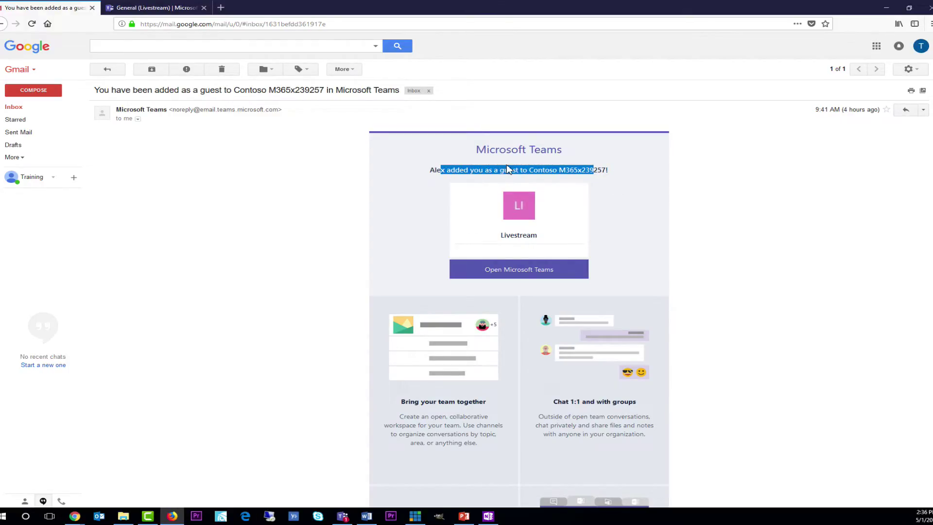
pyautogui.scroll(-2, 519, 196)
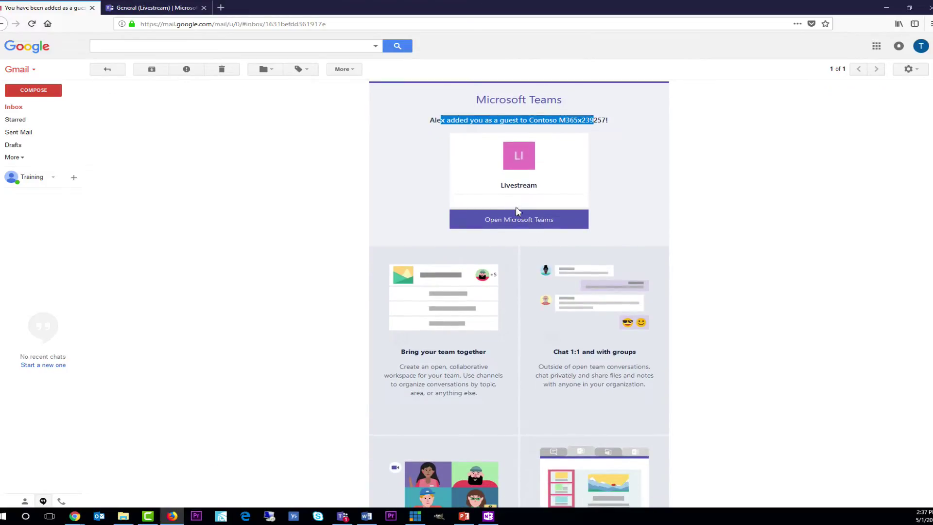
pyautogui.scroll(-10, 515, 218)
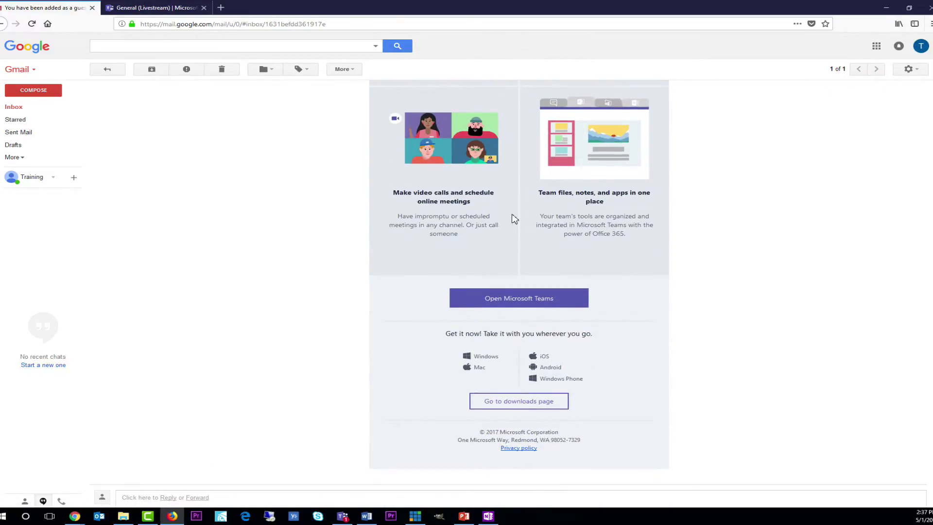
pyautogui.scroll(12, 512, 215)
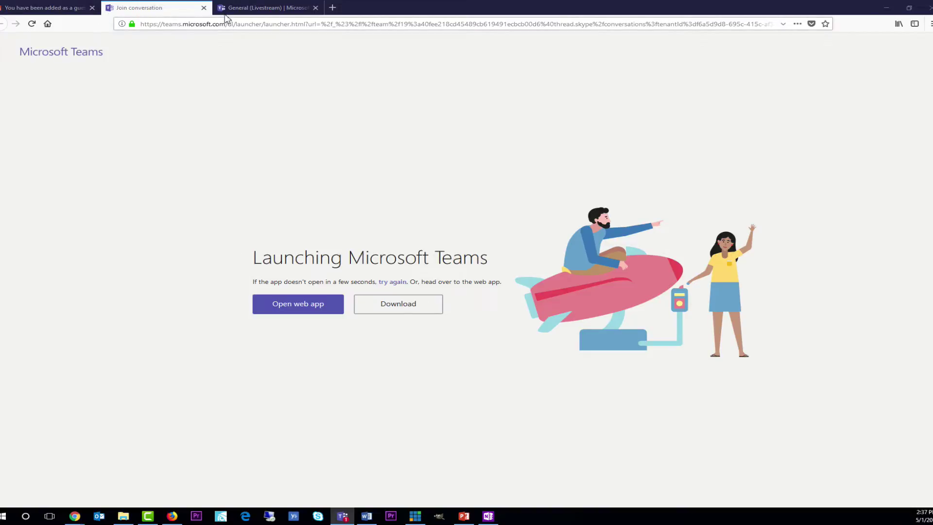
# - Close the launcher tab and browse the guest's Activity, Chat and Teams views
pyautogui.click(204, 9)
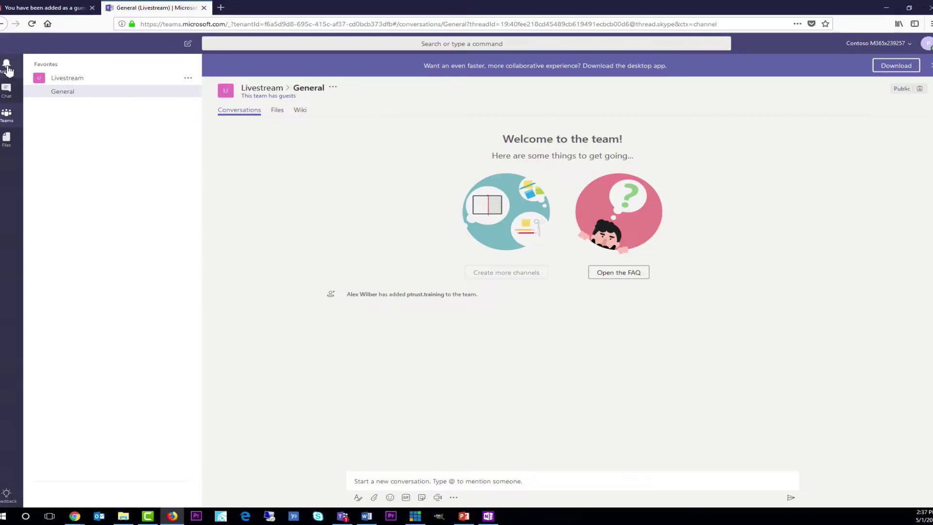
pyautogui.click(6, 67)
pyautogui.click(6, 89)
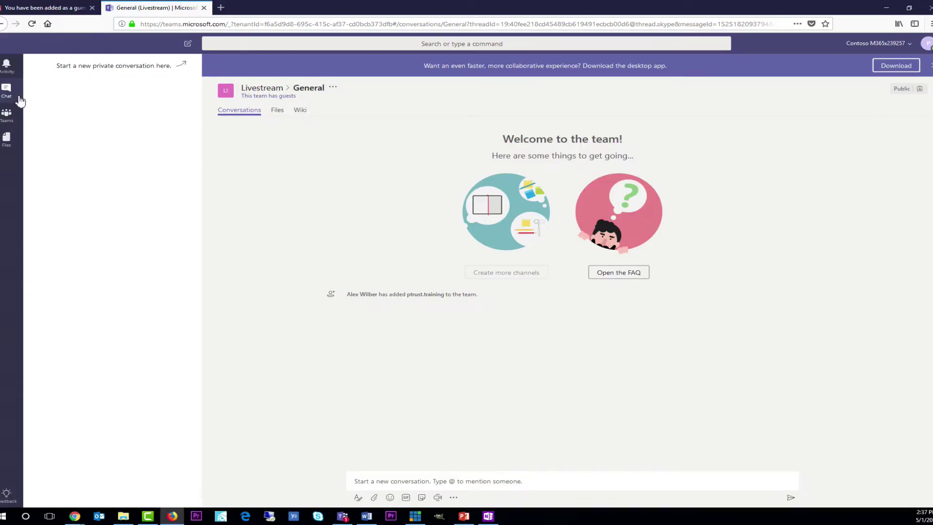
pyautogui.click(14, 116)
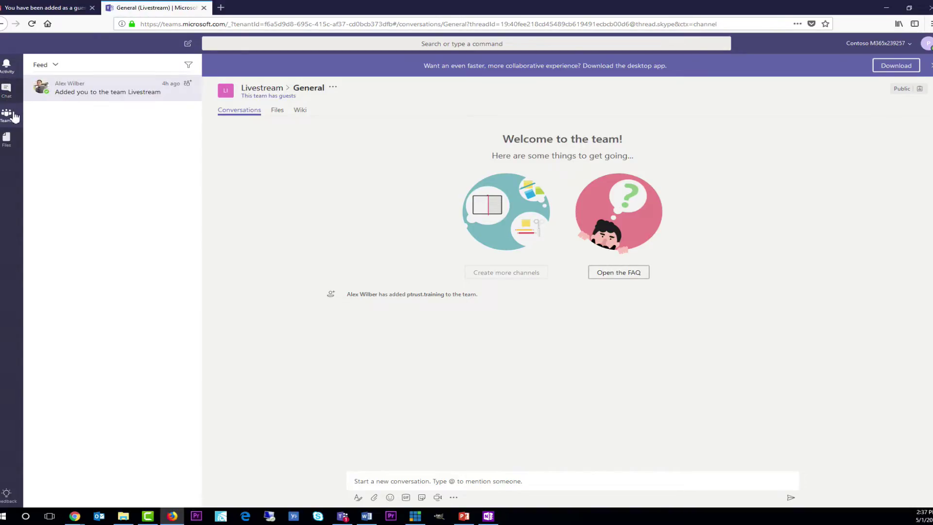
pyautogui.click(83, 79)
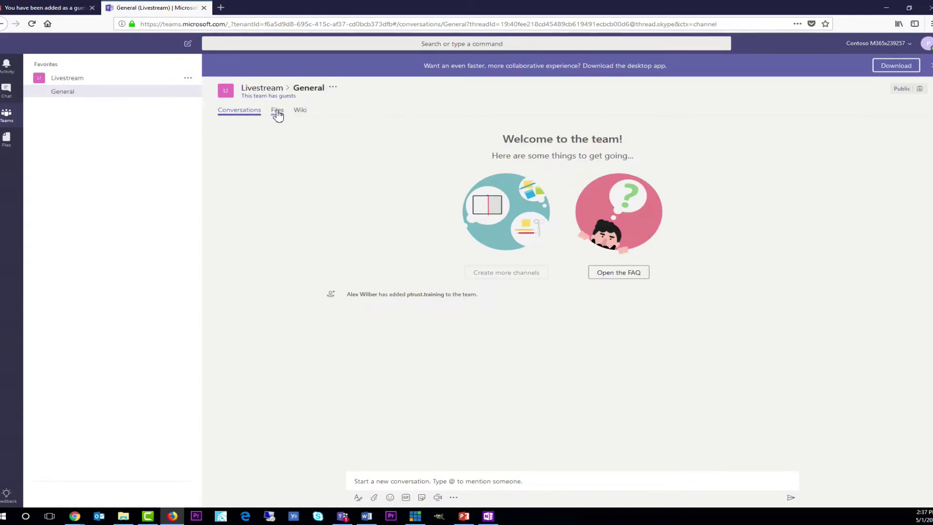
# - Post 'hi!' in the Livestream General channel as the guest
pyautogui.click(439, 481)
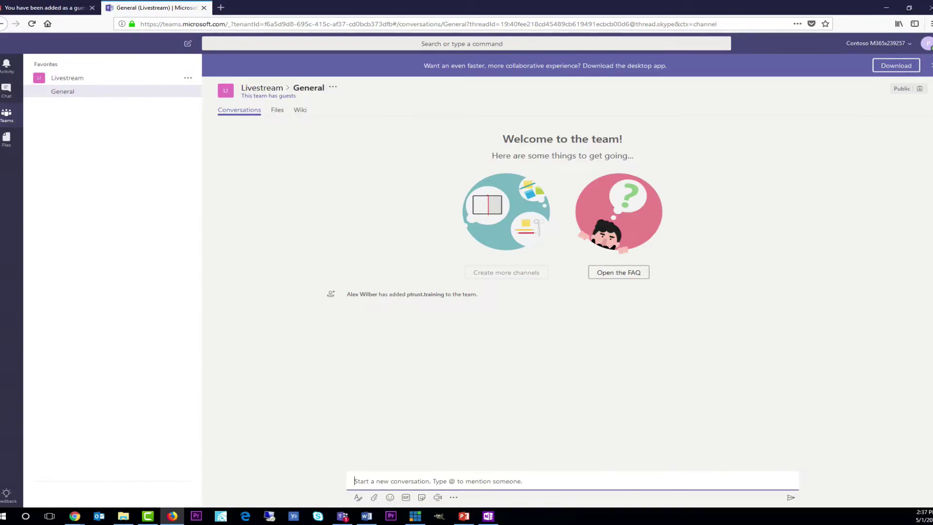
pyautogui.write('hi!')
pyautogui.press('Return')
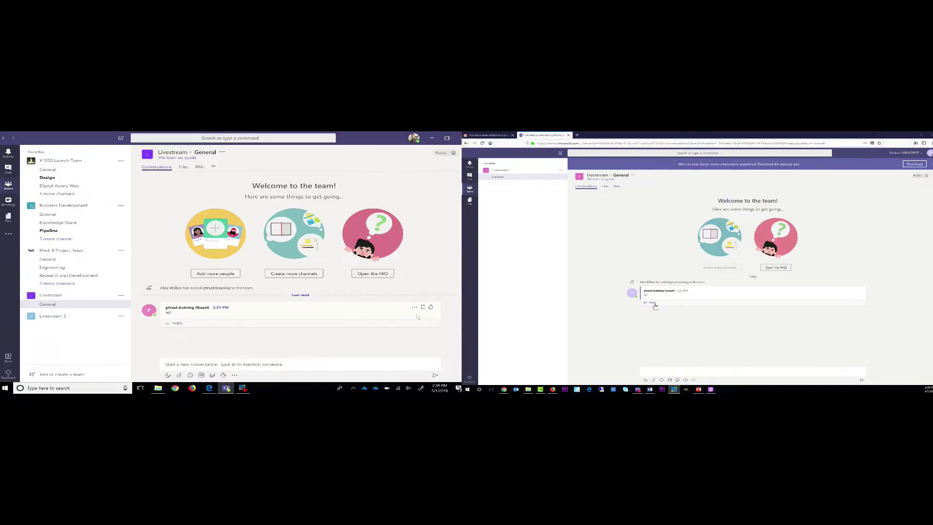
# - As the host, like the guest's hi! and reply 'Hello!'
pyautogui.click(433, 308)
pyautogui.click(293, 363)
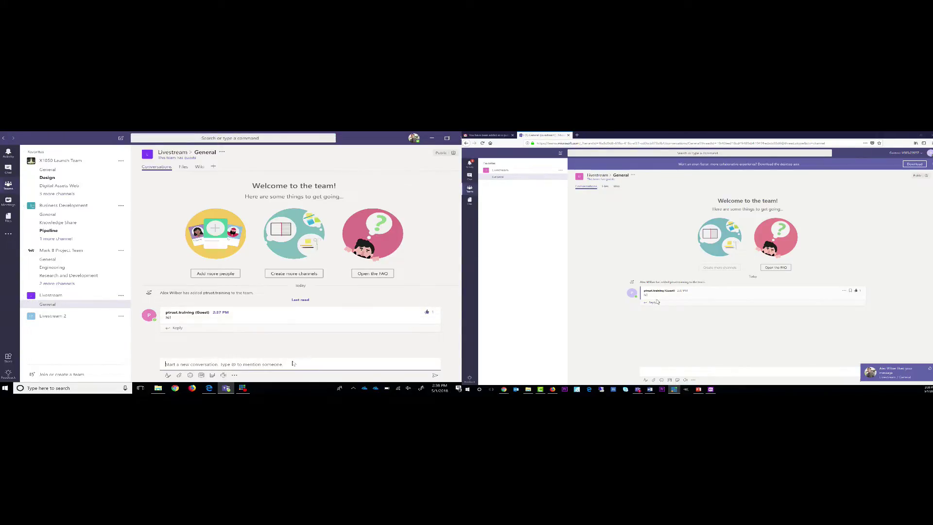
pyautogui.write('Hello!')
pyautogui.press('Return')
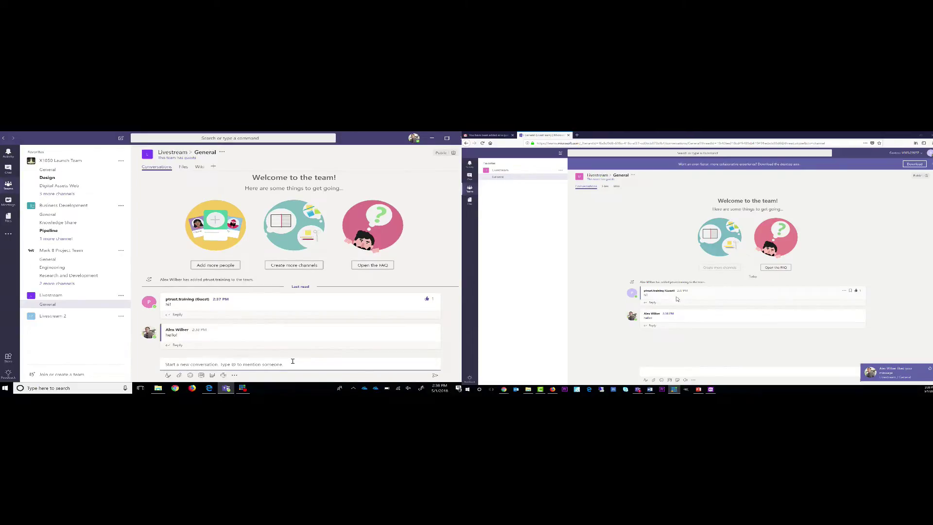
# - As the guest, send a message thanking the host for the uploaded docs
pyautogui.click(659, 371)
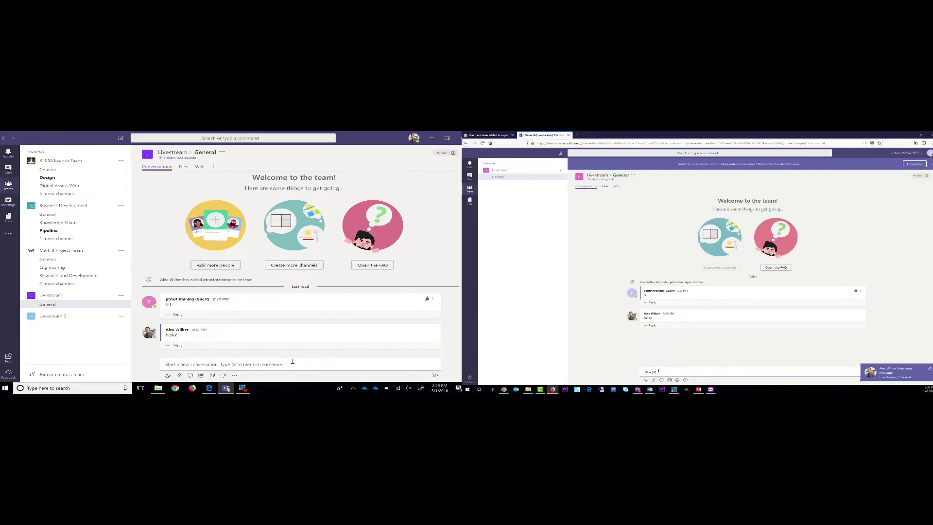
pyautogui.write('I saw you uploaded the docs, thanks!')
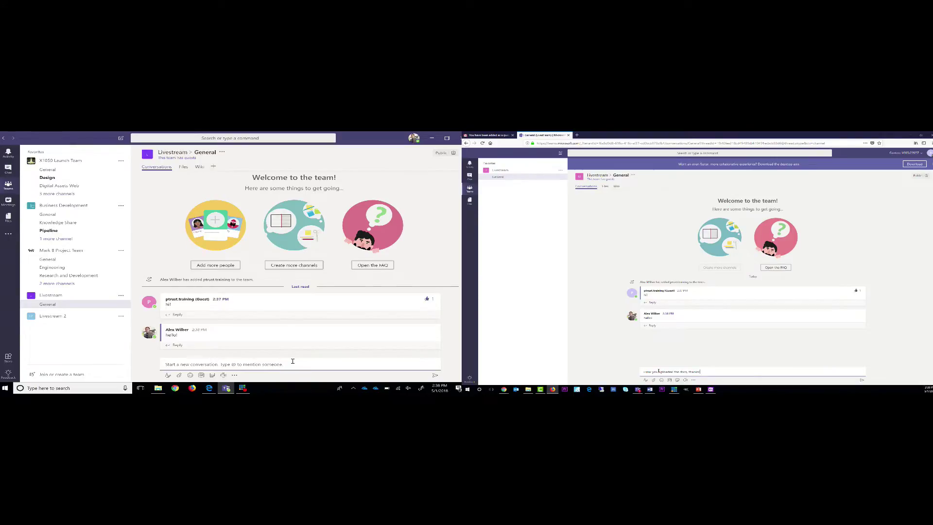
pyautogui.press('Return')
# - Post a thumbs-up GIF as the guest and like it as the host
pyautogui.click(668, 380)
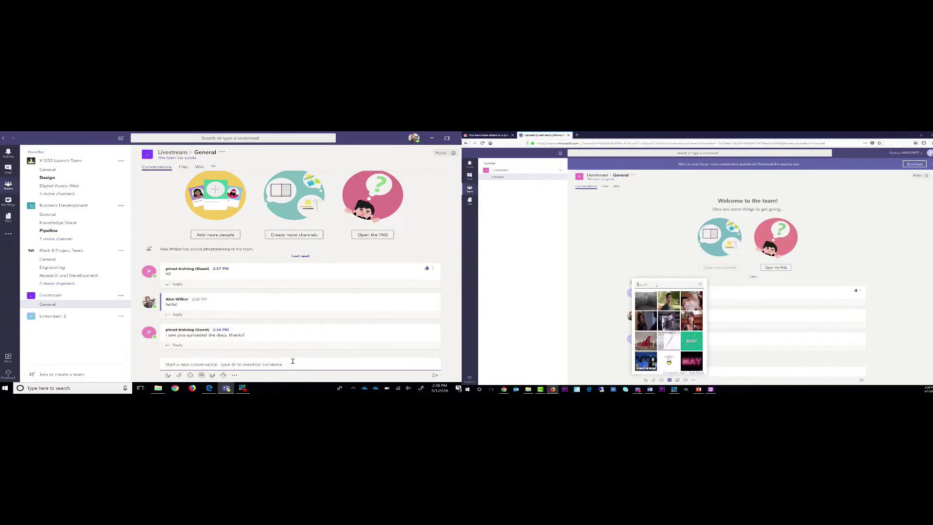
pyautogui.write('the')
pyautogui.write('mbs')
pyautogui.write(' up')
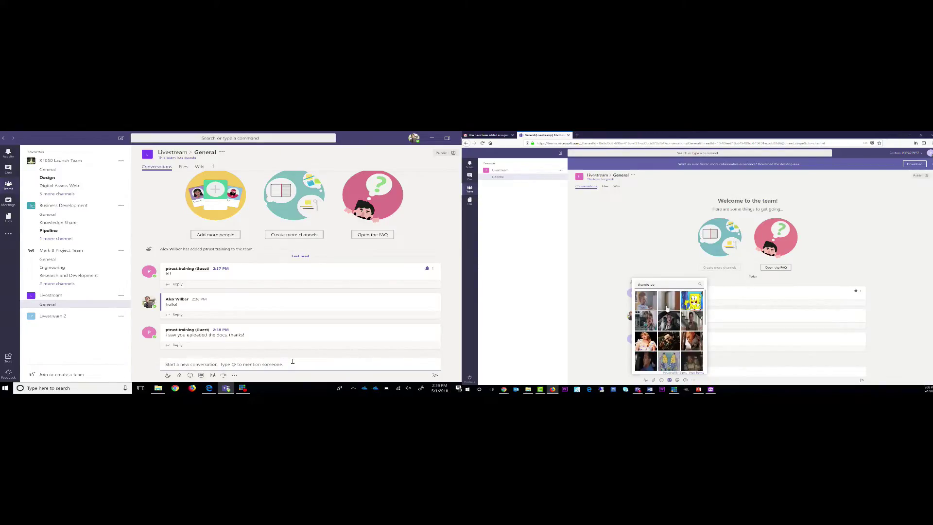
pyautogui.click(676, 341)
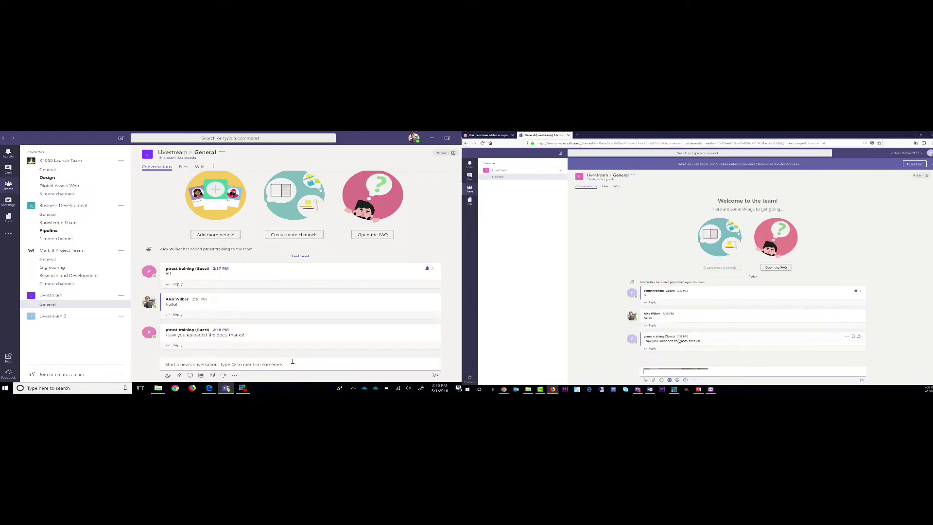
pyautogui.click(862, 379)
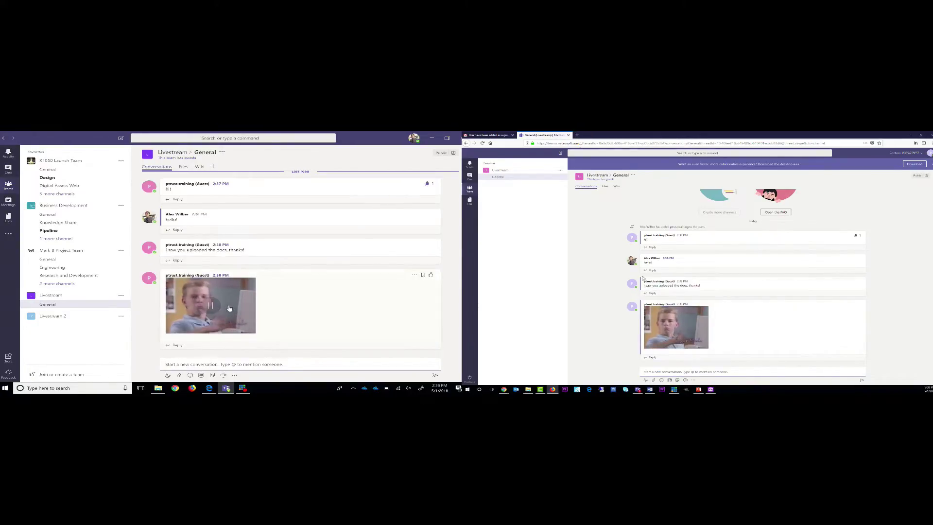
pyautogui.click(432, 274)
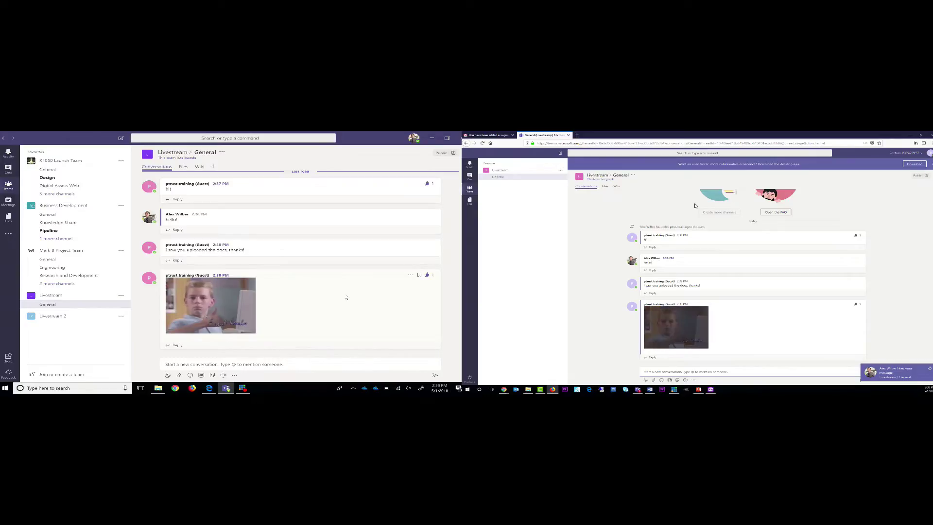
# - From the General channel's Files tab, open marketing-initiatives-FY17.xlsx and choose Edit
pyautogui.click(183, 167)
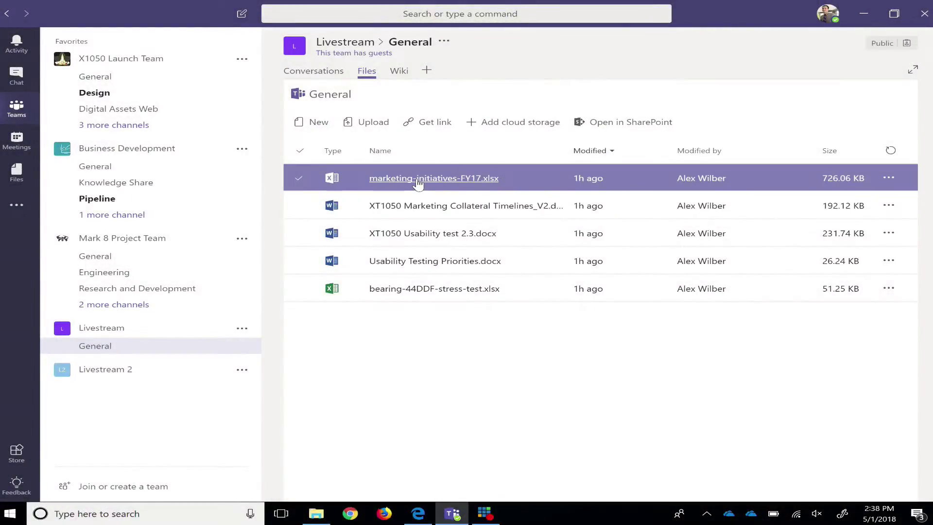
pyautogui.click(418, 179)
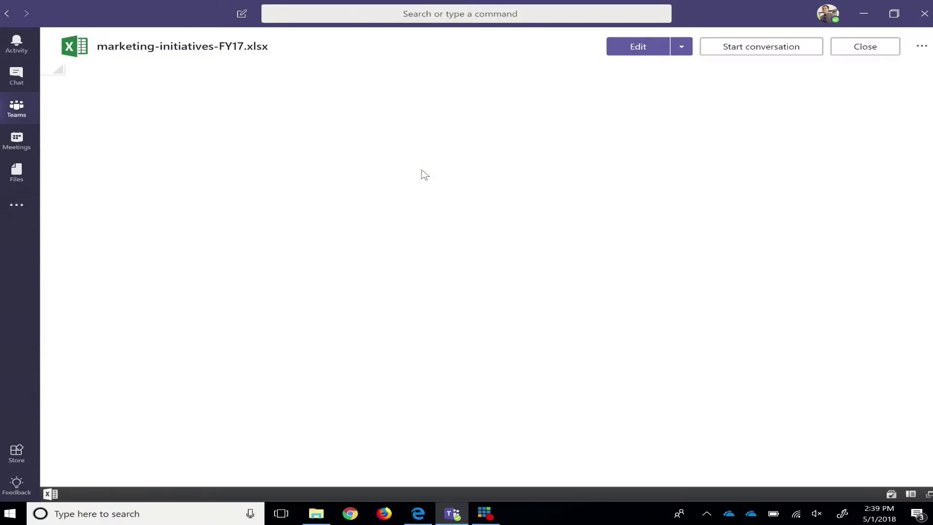
pyautogui.click(636, 53)
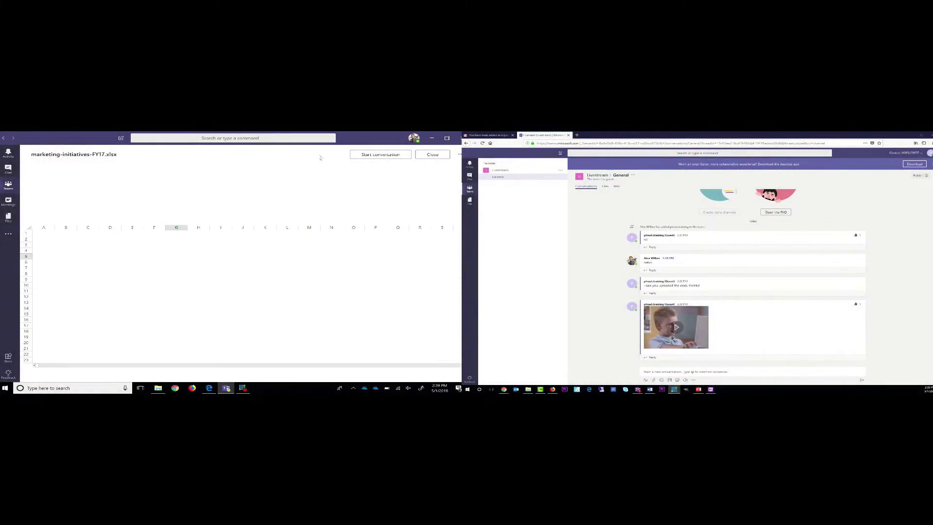
# - In the guest's browser, open marketing-initiatives-FY17.xlsx from Files using Edit in Teams
pyautogui.click(605, 187)
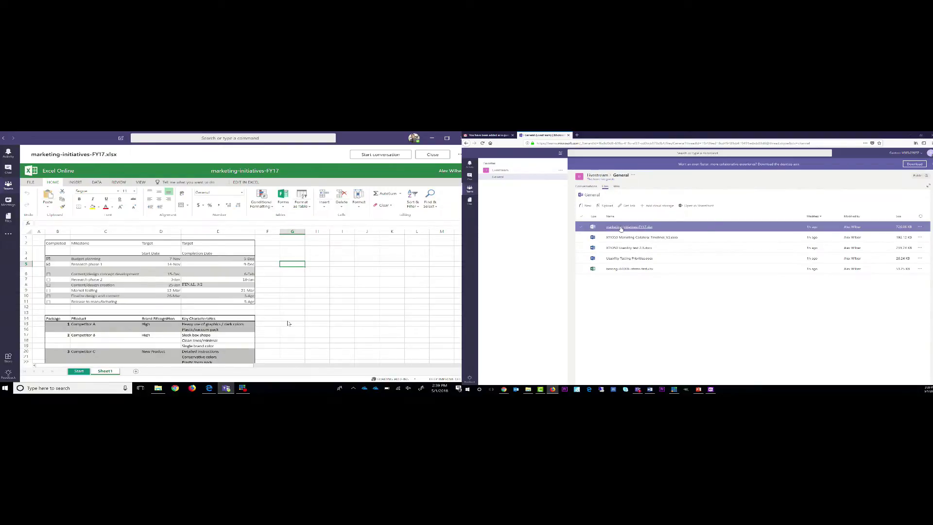
pyautogui.click(620, 226)
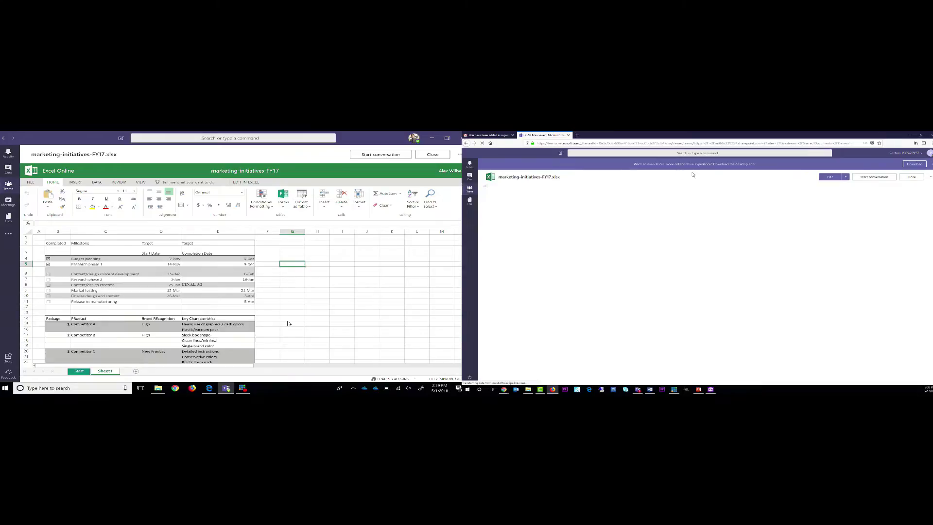
pyautogui.click(846, 177)
pyautogui.click(831, 185)
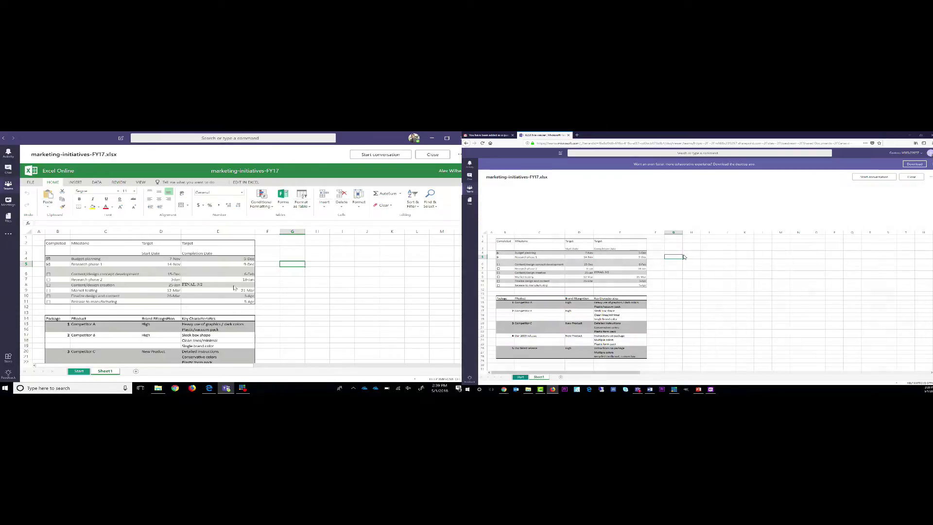
pyautogui.click(267, 265)
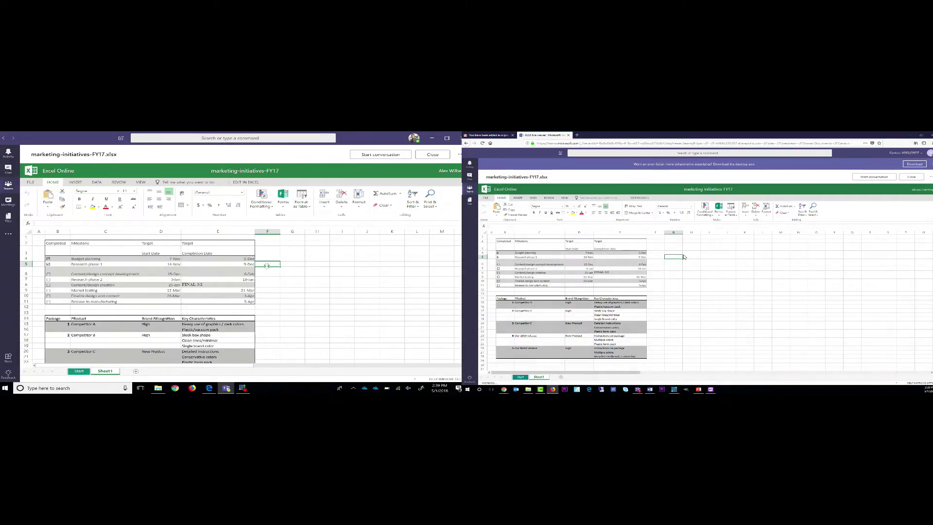
# - As the guest, type 'hello' in F6 and 'how are you' in F5
pyautogui.click(266, 259)
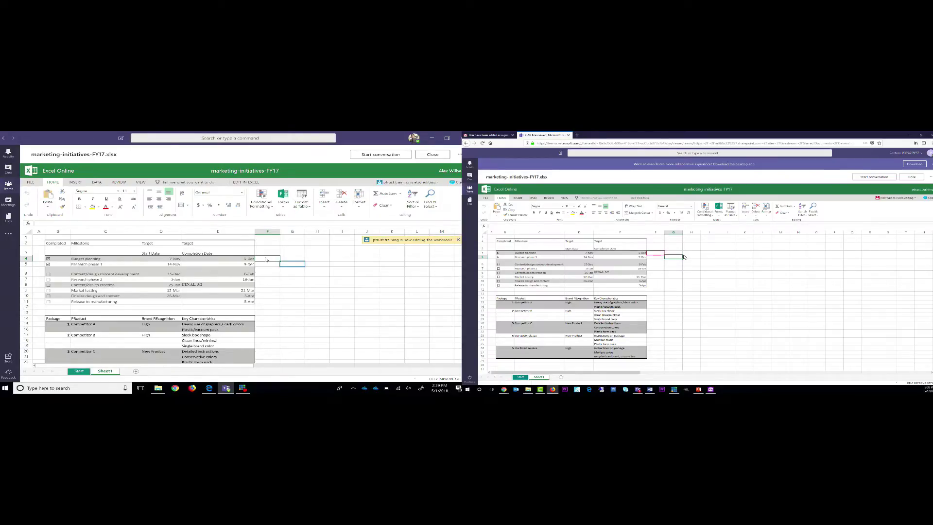
pyautogui.click(656, 265)
pyautogui.scroll(-5, 641, 270)
pyautogui.scroll(5, 625, 270)
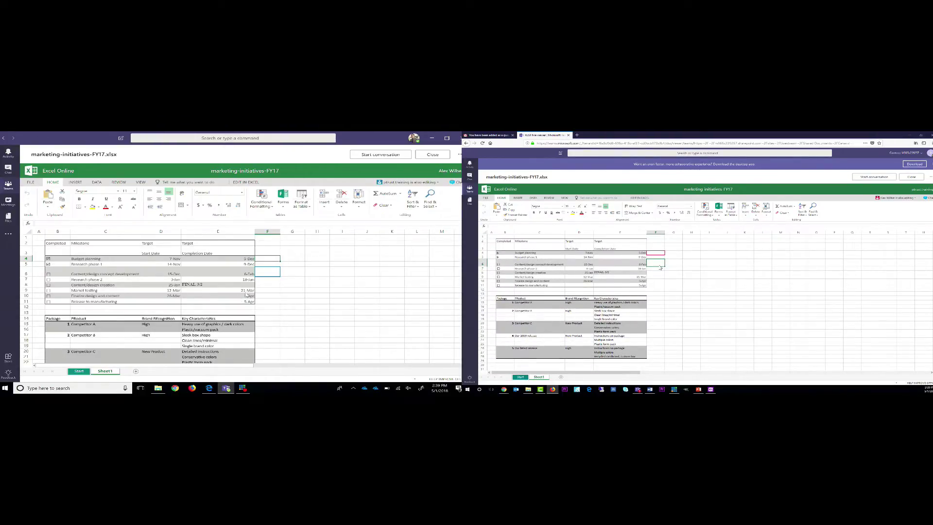
pyautogui.write('hello')
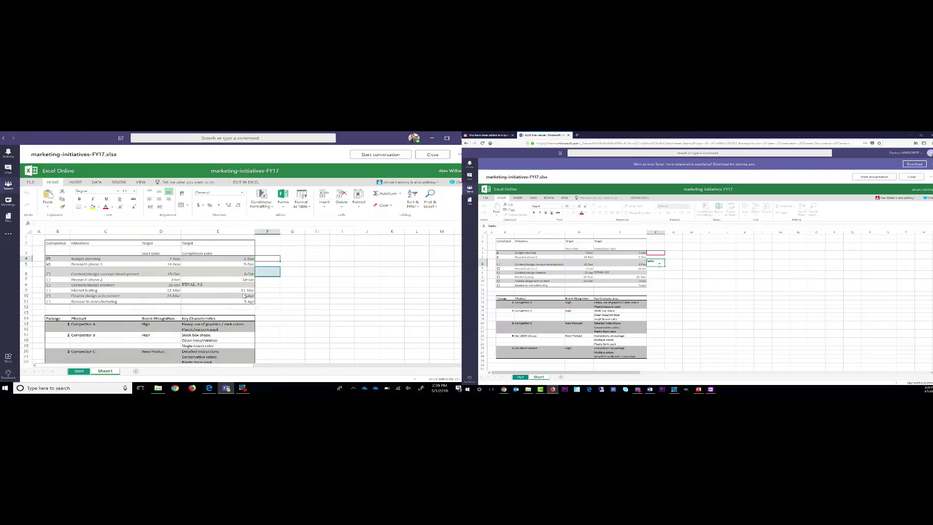
pyautogui.press('Up')
pyautogui.write('how ar')
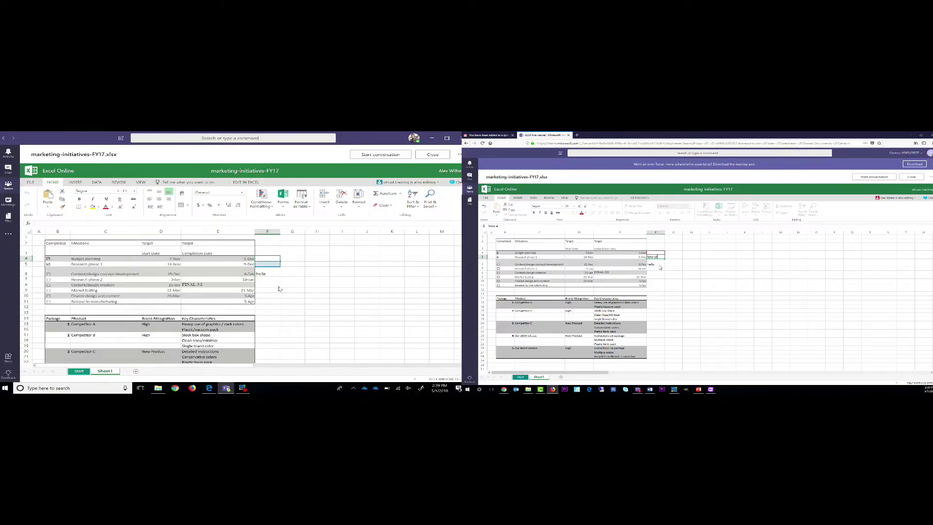
pyautogui.write('e you')
pyautogui.click(660, 268)
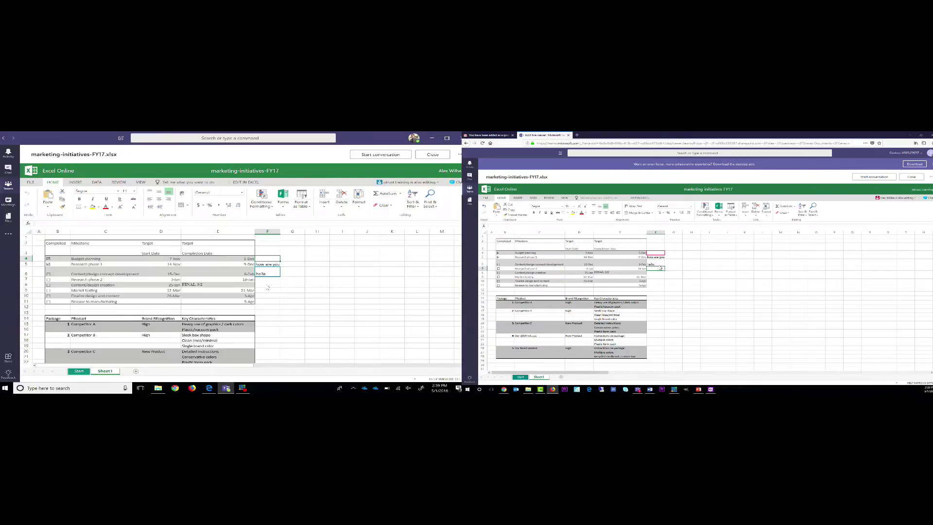
# - As the owner, click through cells F10, F3, F9, E9 and F8 to check entries
pyautogui.click(265, 298)
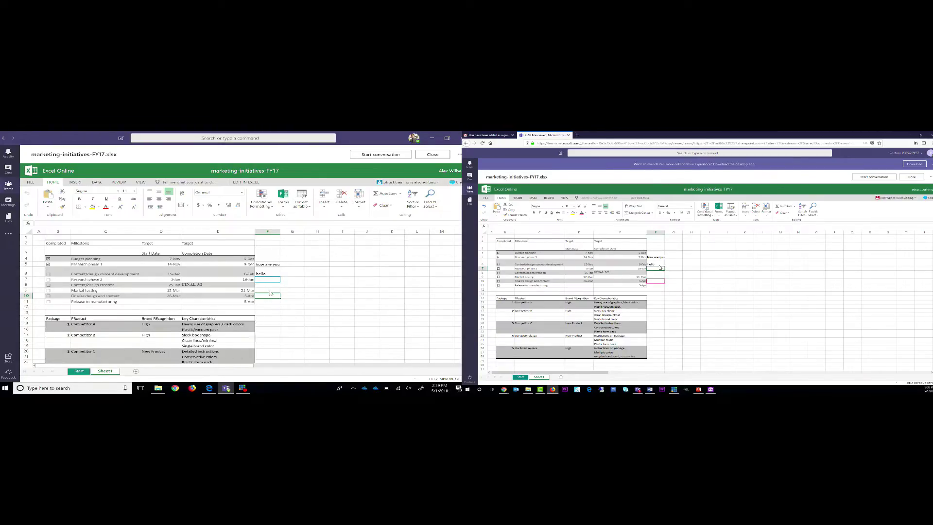
pyautogui.click(267, 251)
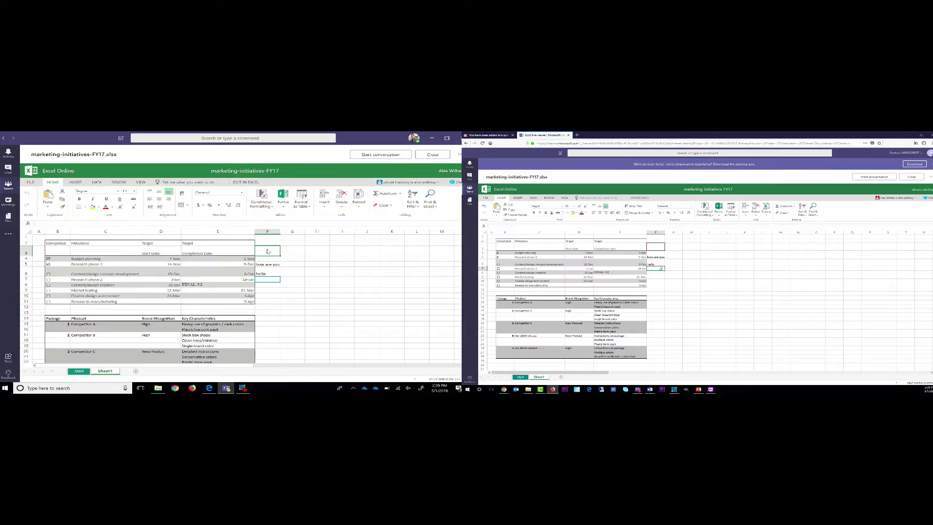
pyautogui.click(268, 290)
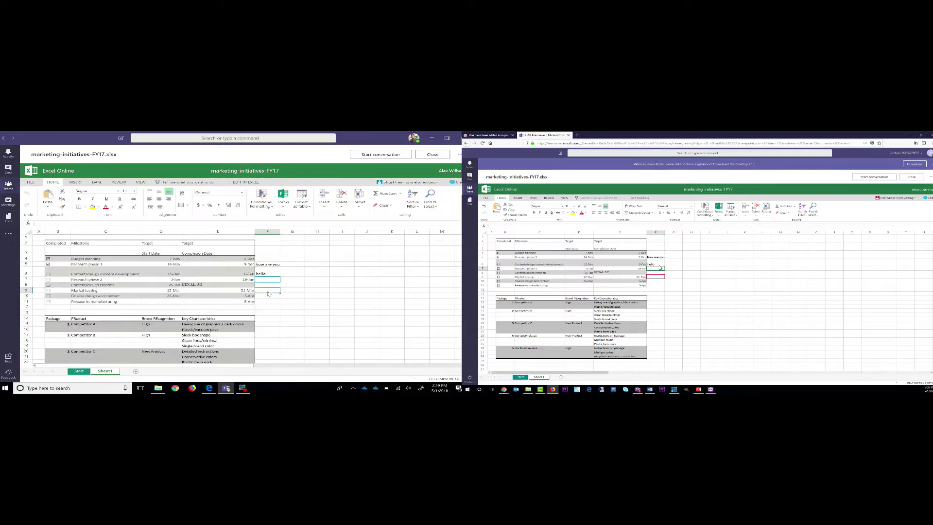
pyautogui.click(234, 291)
pyautogui.click(274, 297)
pyautogui.click(265, 285)
pyautogui.click(266, 297)
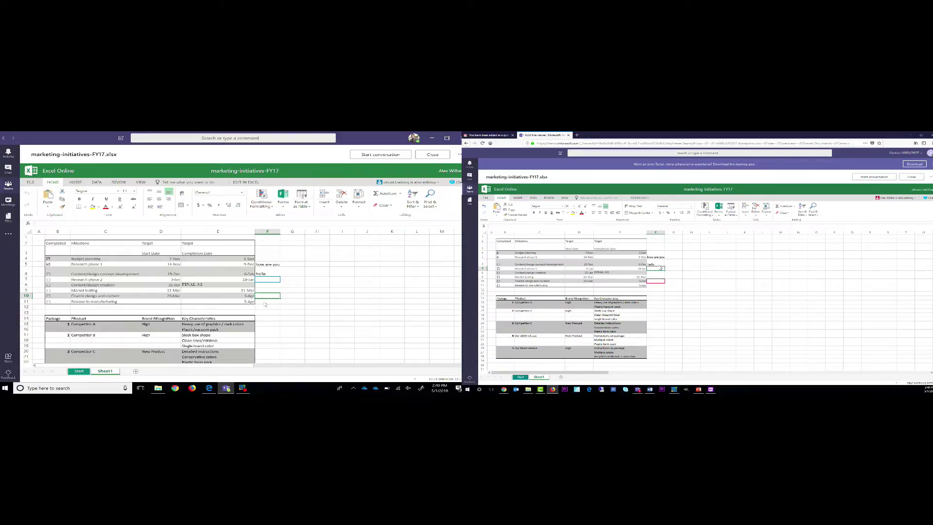
# - Start editing cell F7 in the guest's workbook to enter the value 1
pyautogui.doubleClick(660, 268)
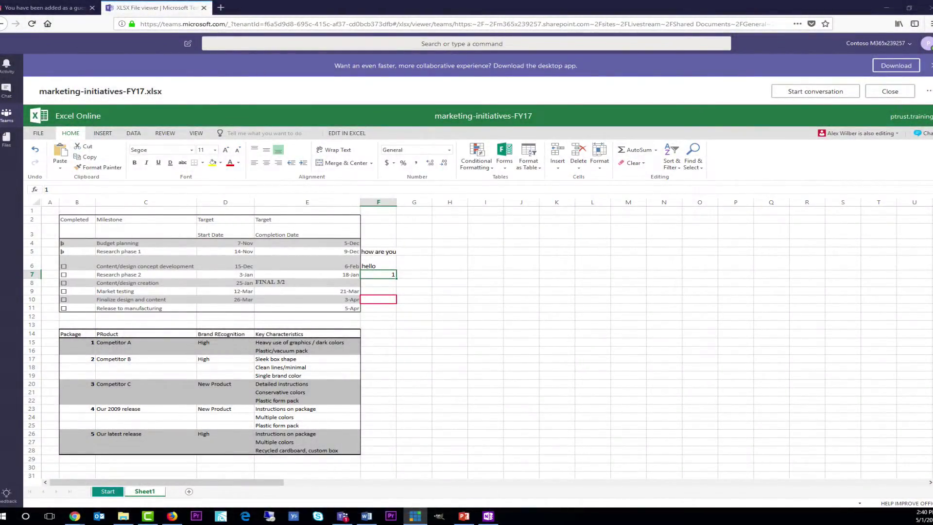
# - In the guest's Teams window, go to the Livestream team's General channel
pyautogui.click(4, 92)
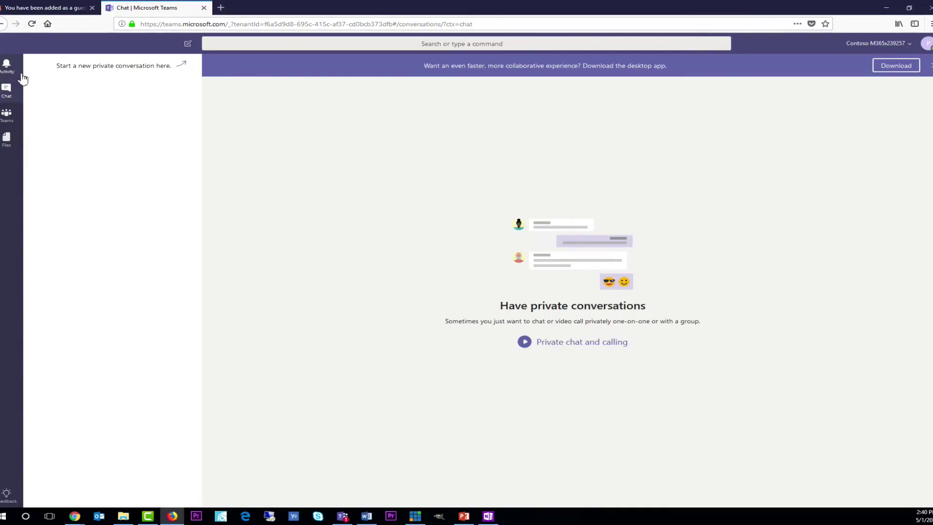
pyautogui.click(11, 116)
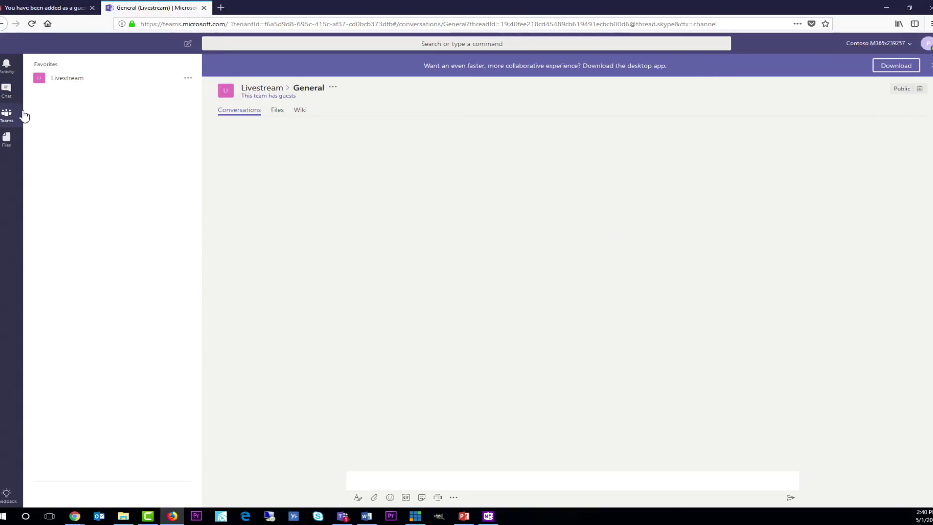
pyautogui.click(77, 80)
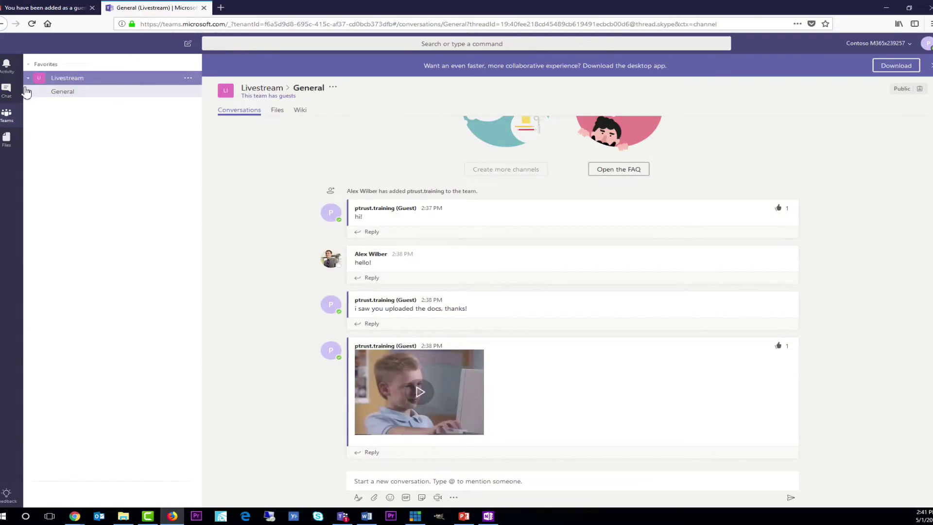
# - Find the team owner by search and send 'private chat!' in a one-on-one chat
pyautogui.click(7, 91)
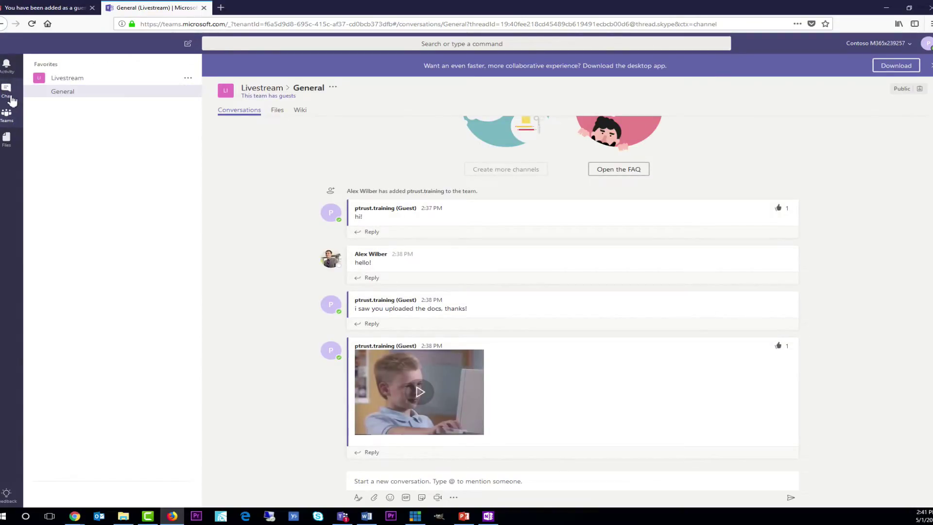
pyautogui.click(283, 42)
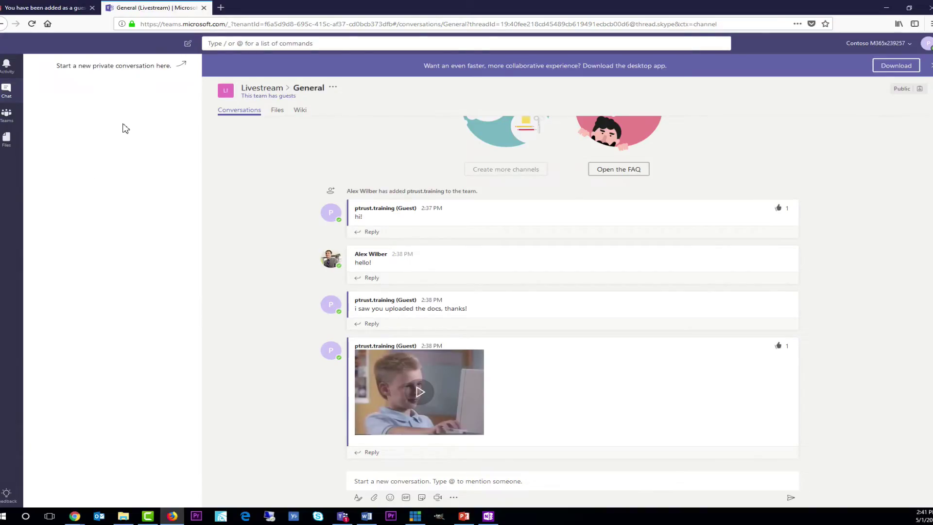
pyautogui.write('alex')
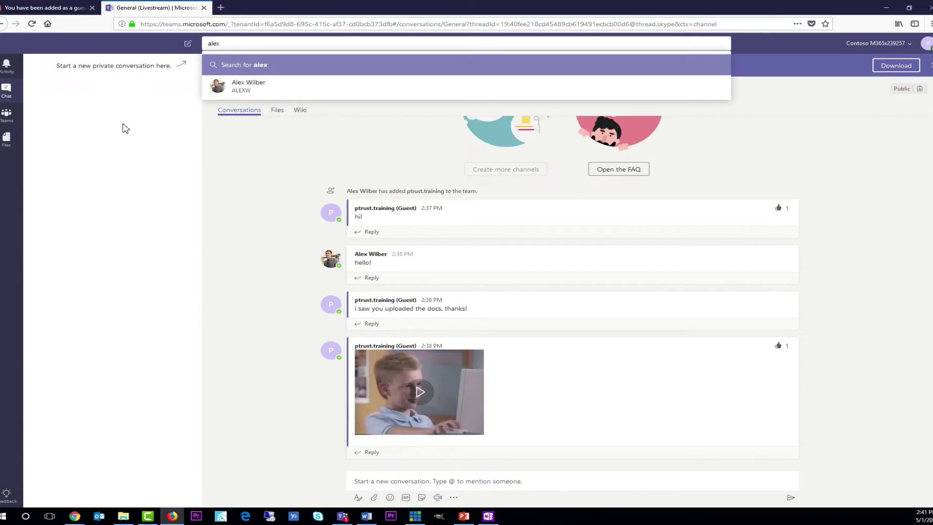
pyautogui.click(243, 92)
pyautogui.click(429, 479)
pyautogui.write('private chat!')
pyautogui.press('Return')
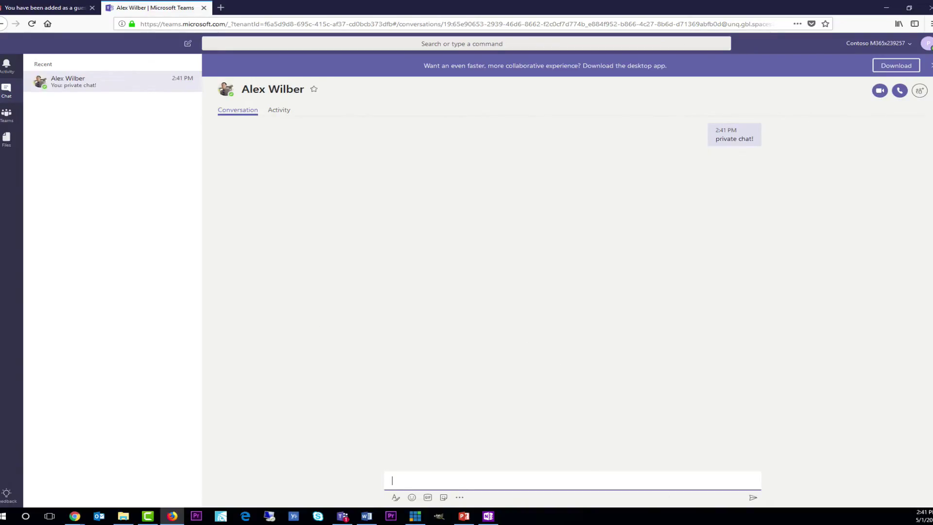
# - Activate the 'Search or type a command' bar above the private chat with the owner
pyautogui.click(277, 44)
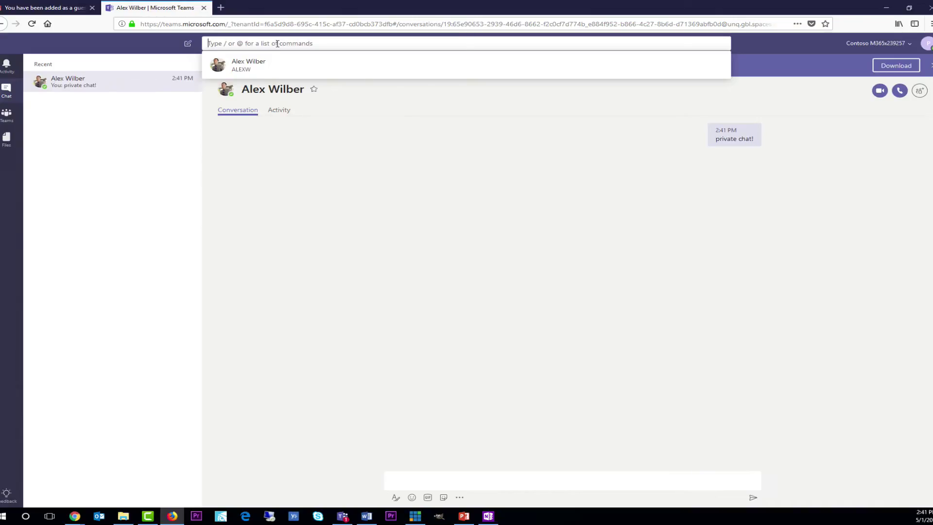
# - Enter 1 as the search term in the Teams search box
pyautogui.write('1')
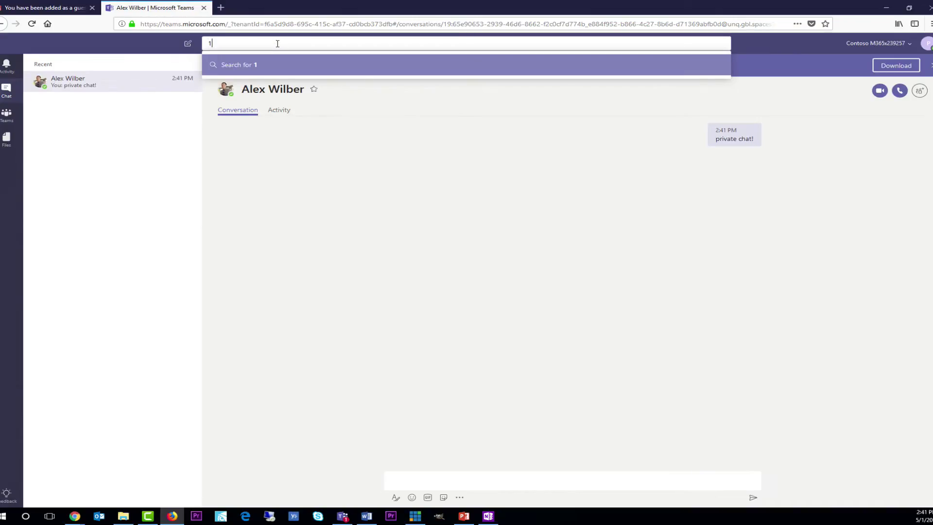